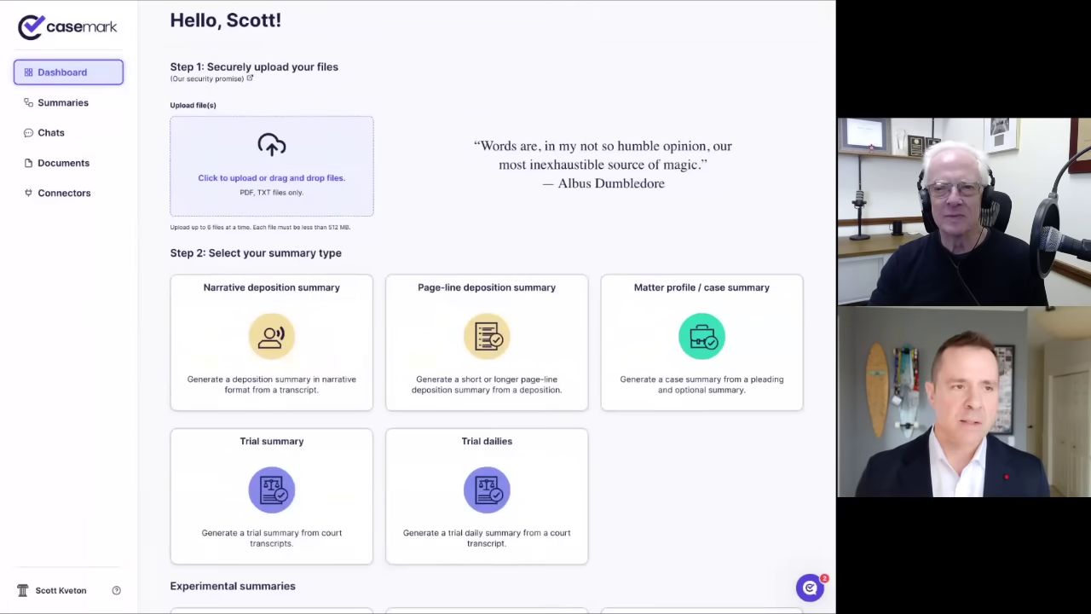
# Step: View the CaseMark public homepage and return to the dashboard
pyautogui.hotkey('ctrl', 'Tab')
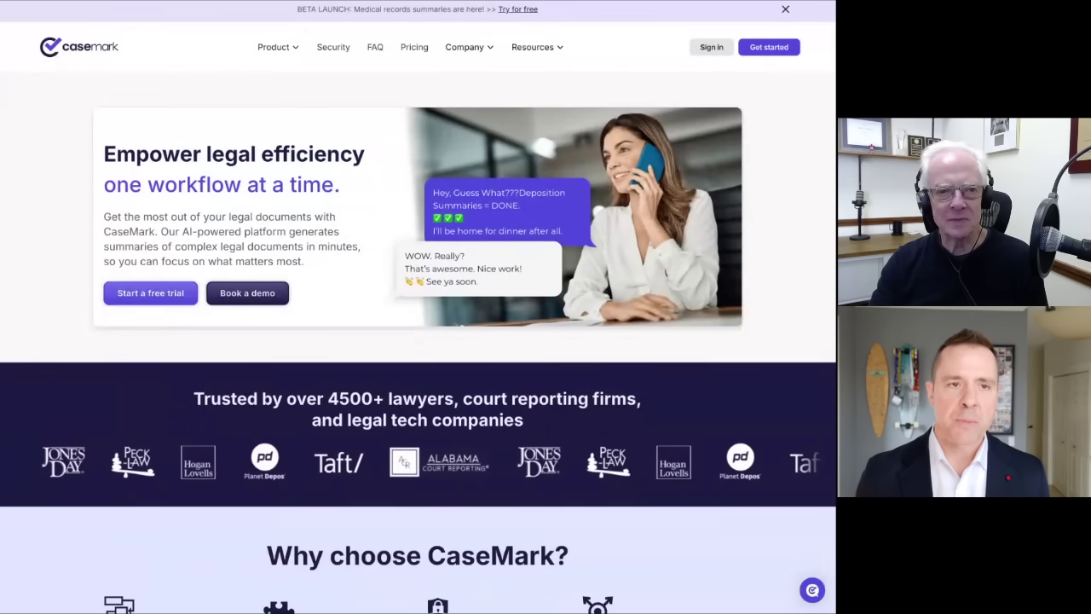
pyautogui.hotkey('ctrl', 'Tab')
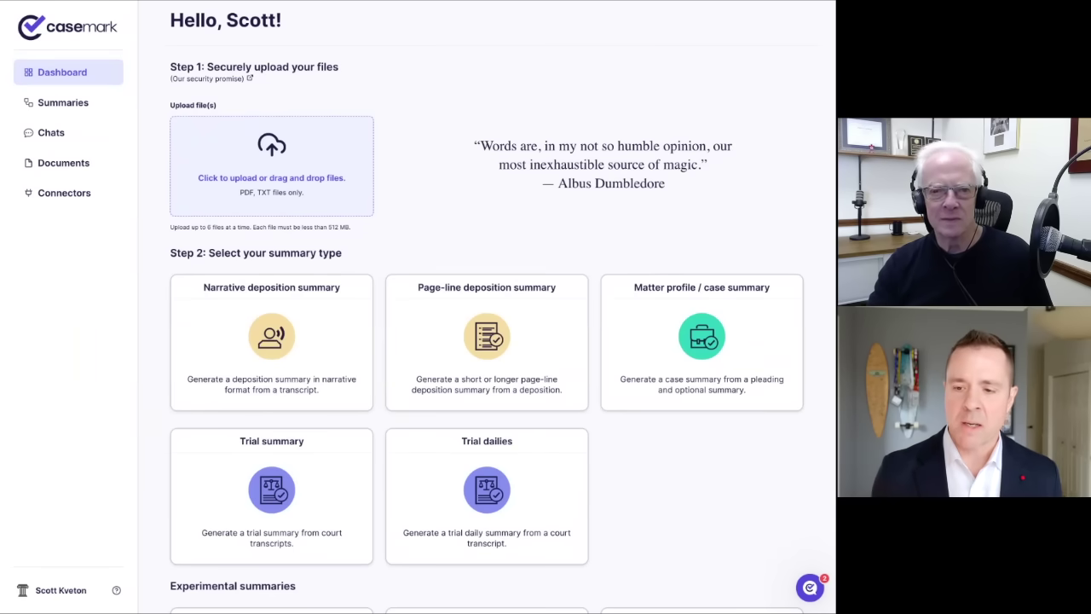
# Step: Upload FauciDeposition.pdf and start a page-line deposition summary workflow for it
pyautogui.moveTo(840, 171); pyautogui.dragTo(271, 166)
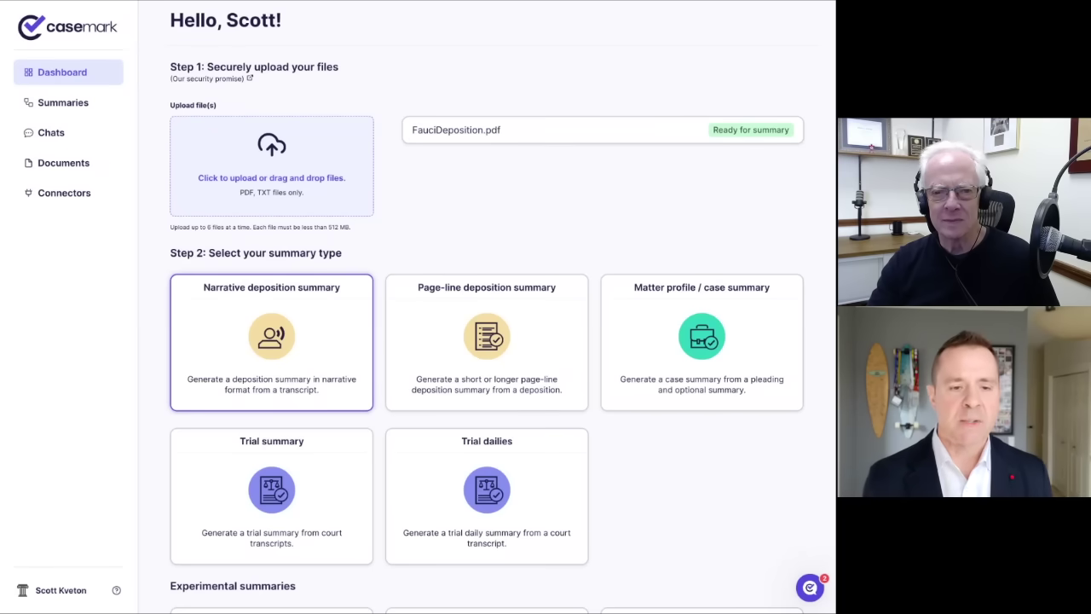
pyautogui.click(420, 318)
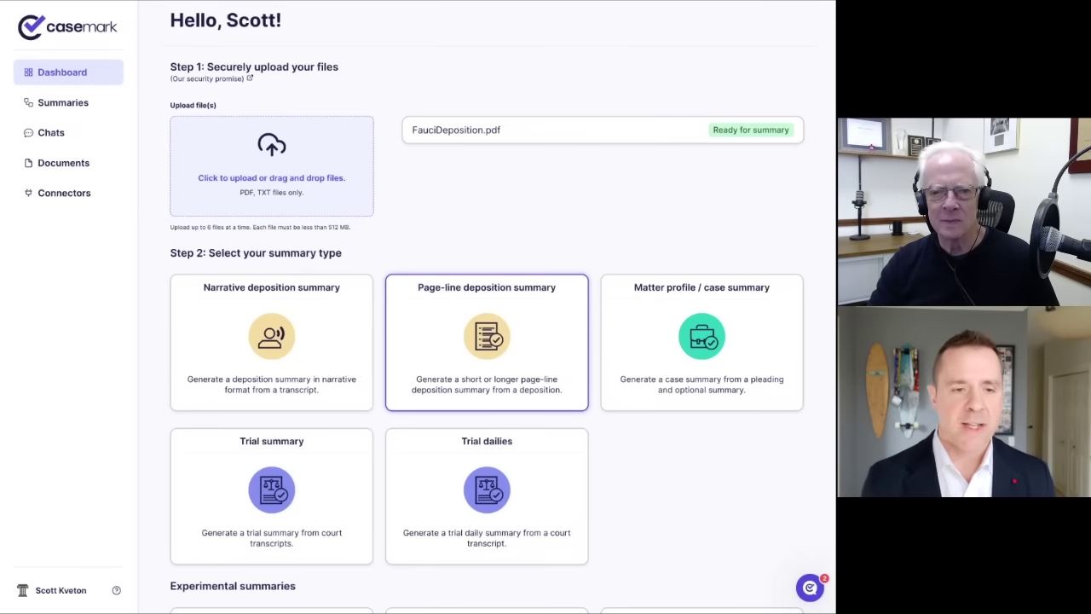
pyautogui.click(502, 314)
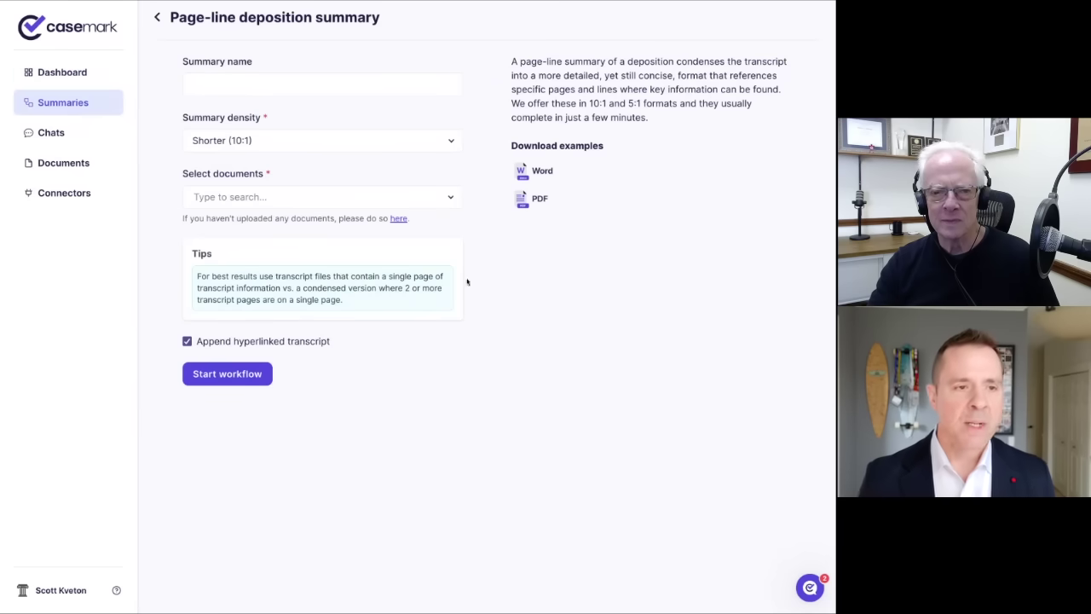
pyautogui.click(250, 197)
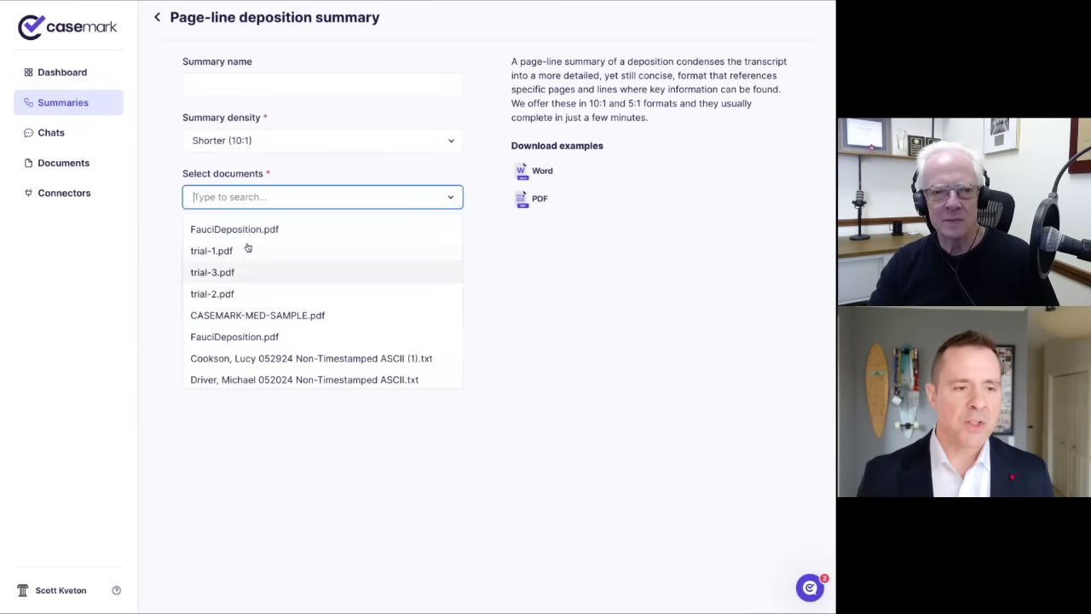
pyautogui.click(247, 229)
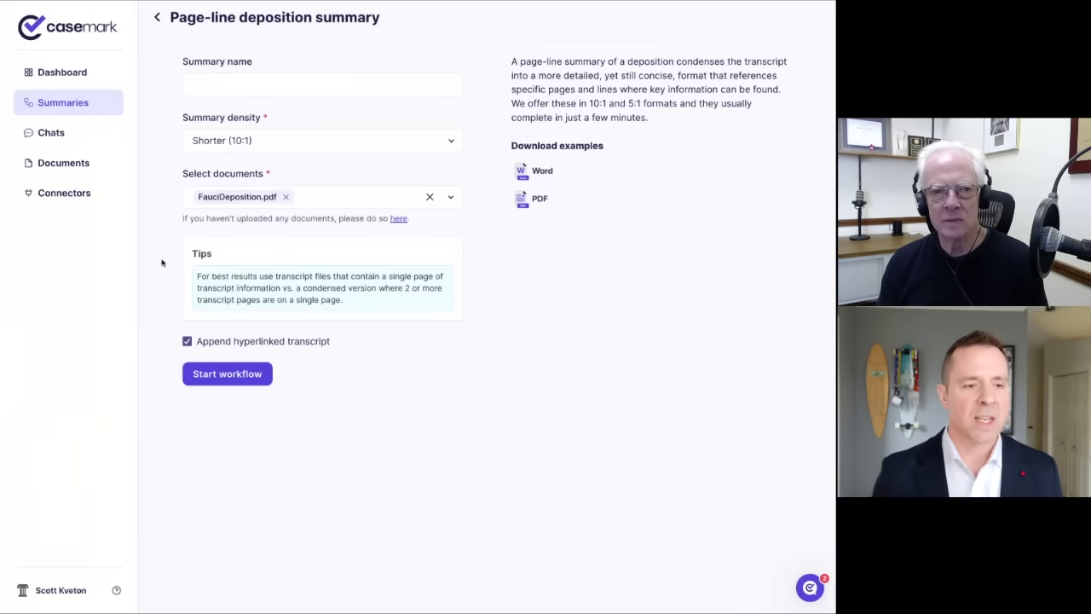
pyautogui.click(219, 377)
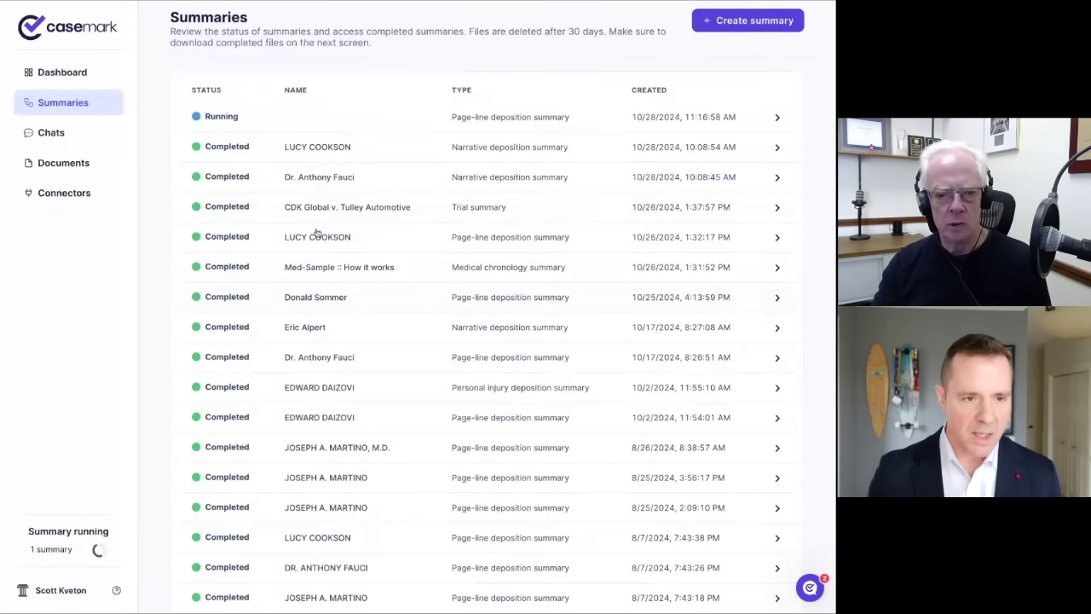
# Step: Read the completed 10/17/2024 Fauci page-line summary through page 3, following the 17:12-19:12 citation to the transcript and back
pyautogui.click(323, 361)
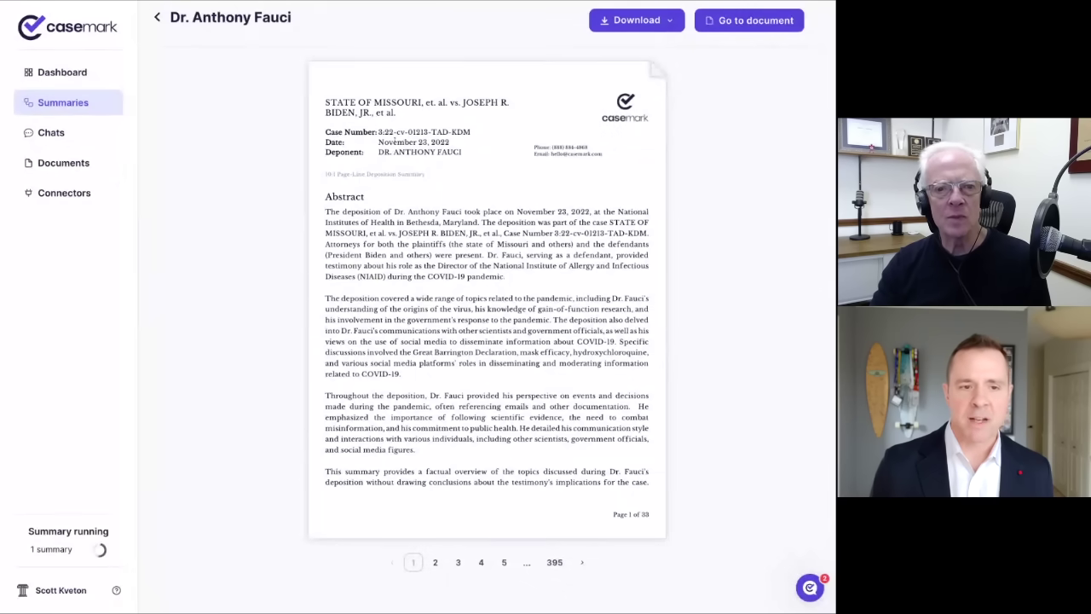
pyautogui.click(439, 562)
pyautogui.click(458, 563)
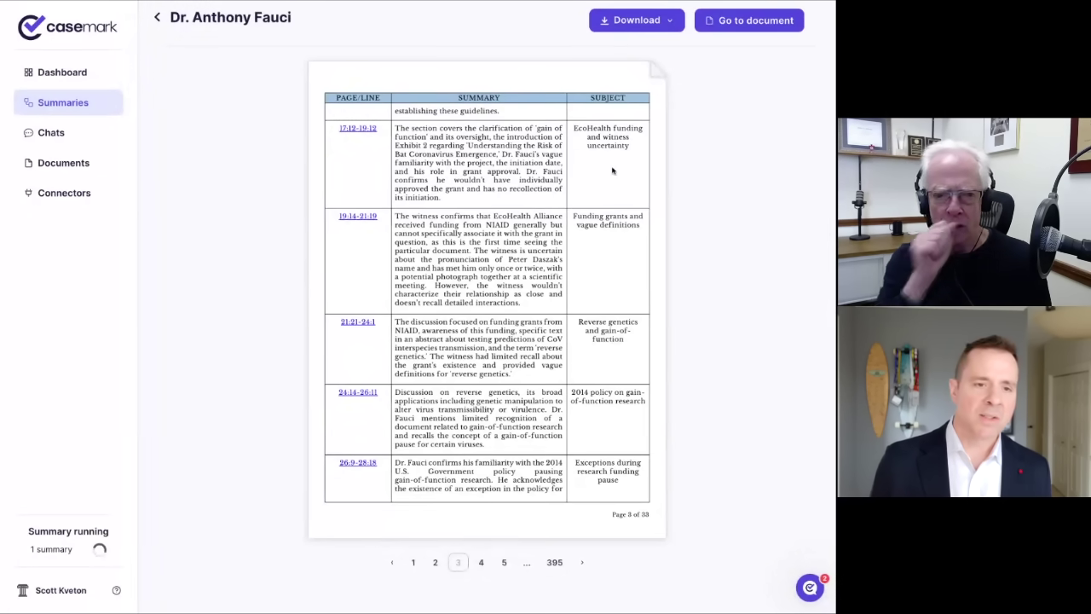
pyautogui.click(358, 128)
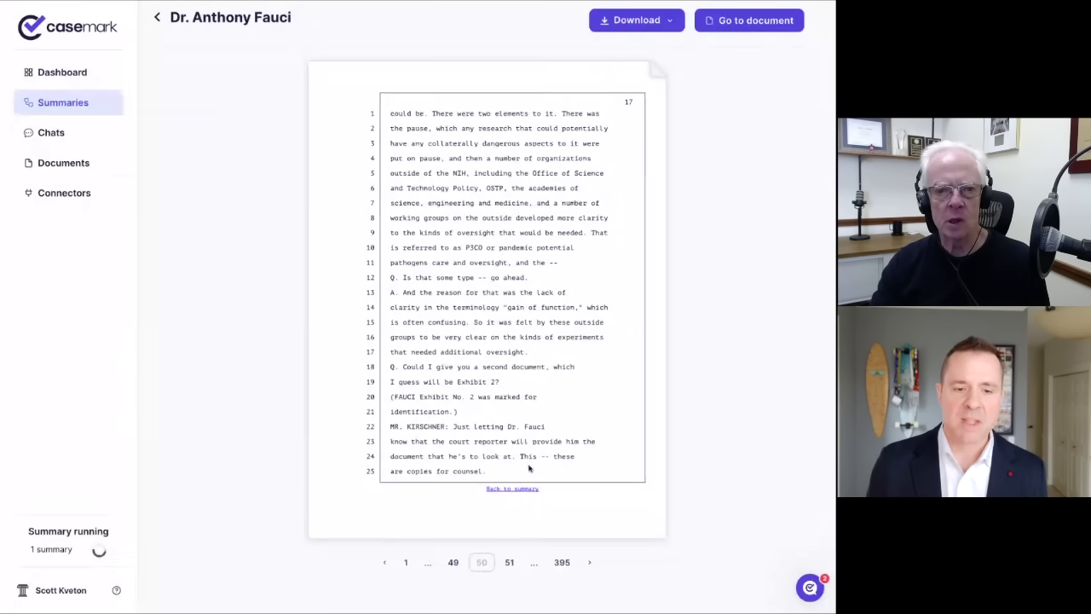
pyautogui.click(504, 491)
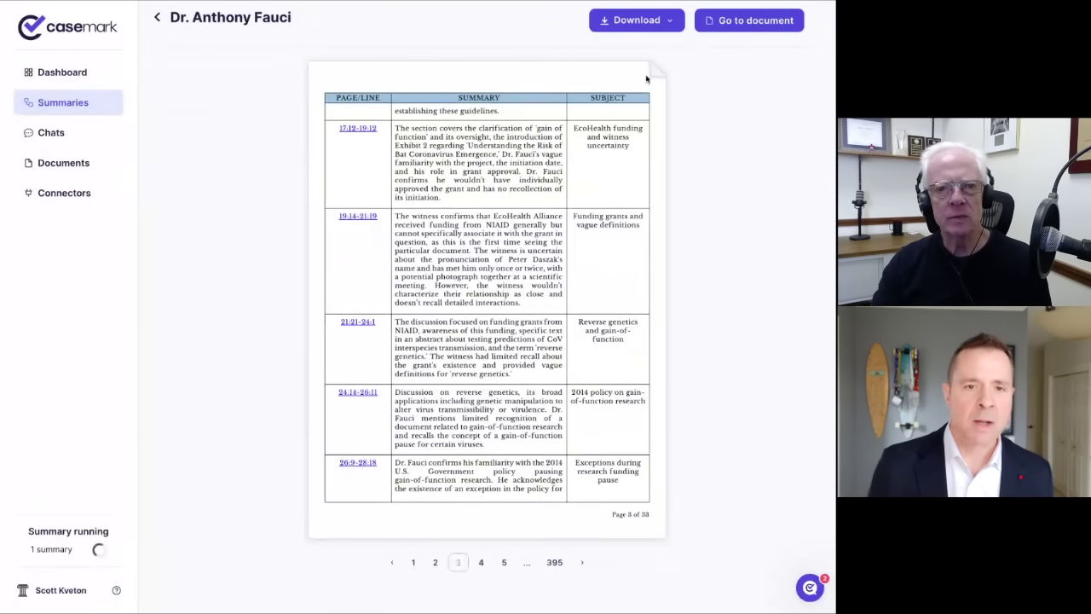
# Step: Check which download formats the open summary offers, and return to the list of summaries without downloading
pyautogui.click(669, 23)
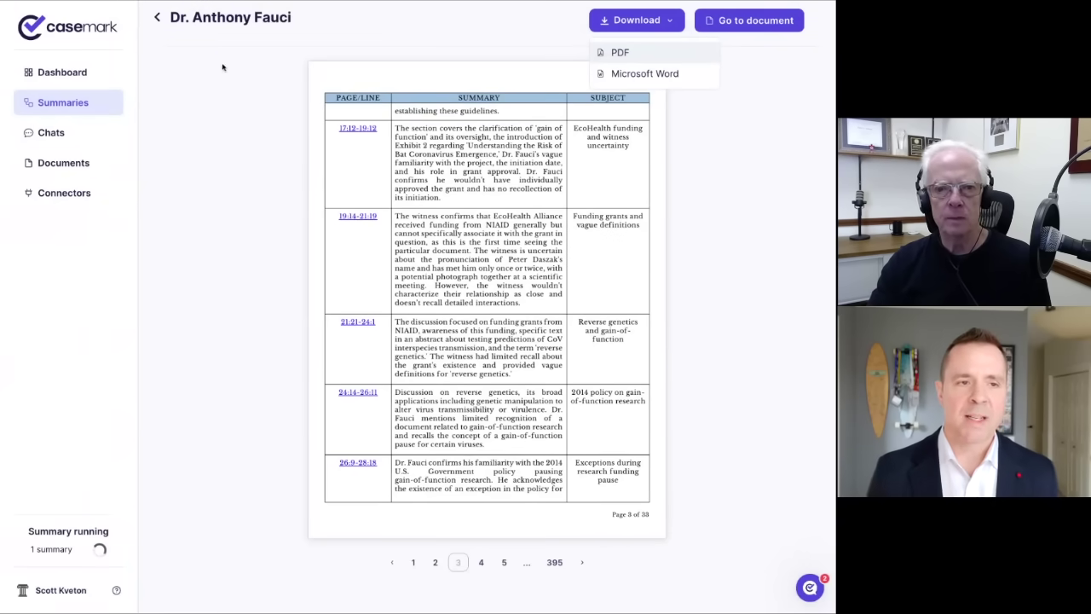
pyautogui.click(257, 87)
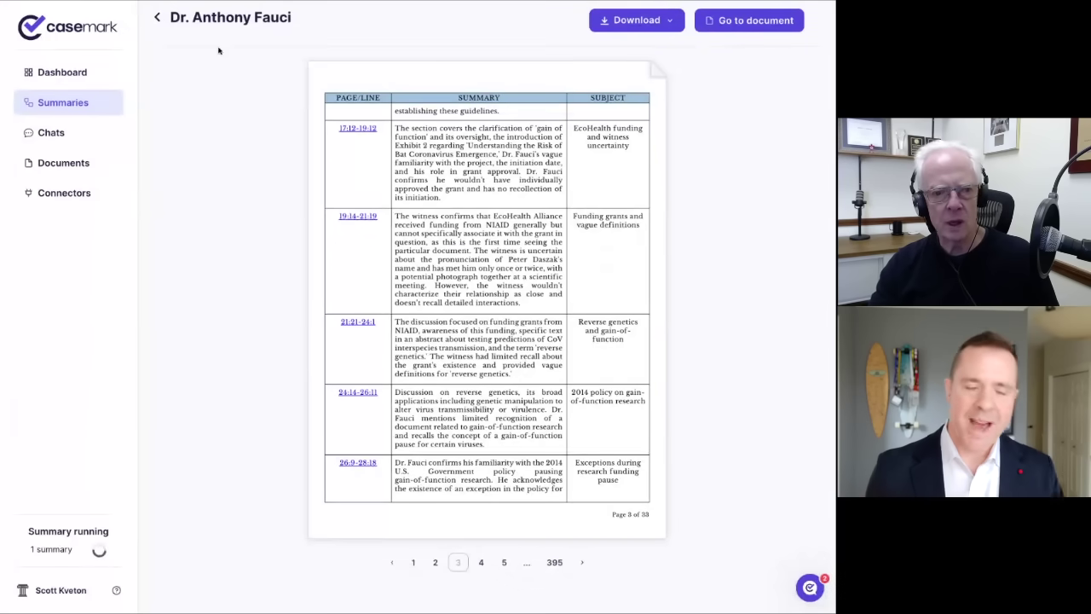
pyautogui.click(157, 18)
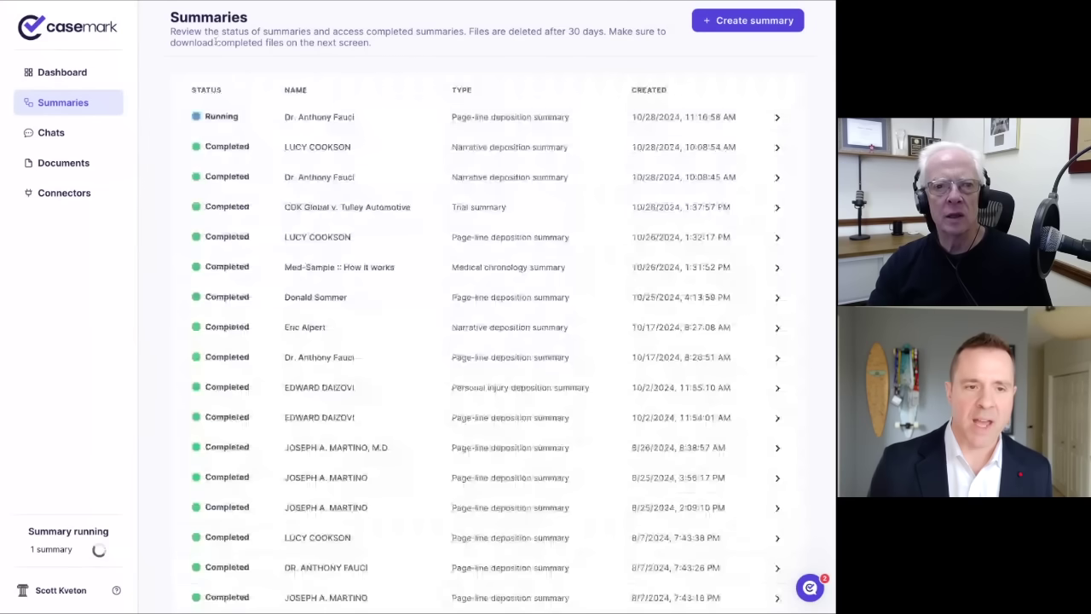
# Step: Start a narrative deposition summary workflow from the dashboard for FauciDeposition.pdf
pyautogui.click(62, 72)
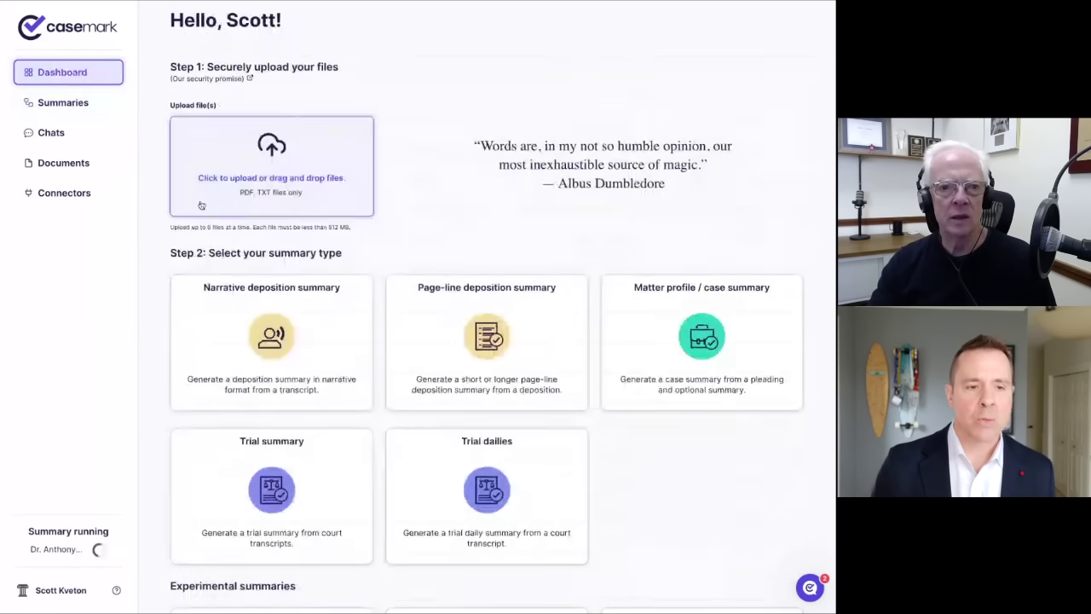
pyautogui.click(298, 330)
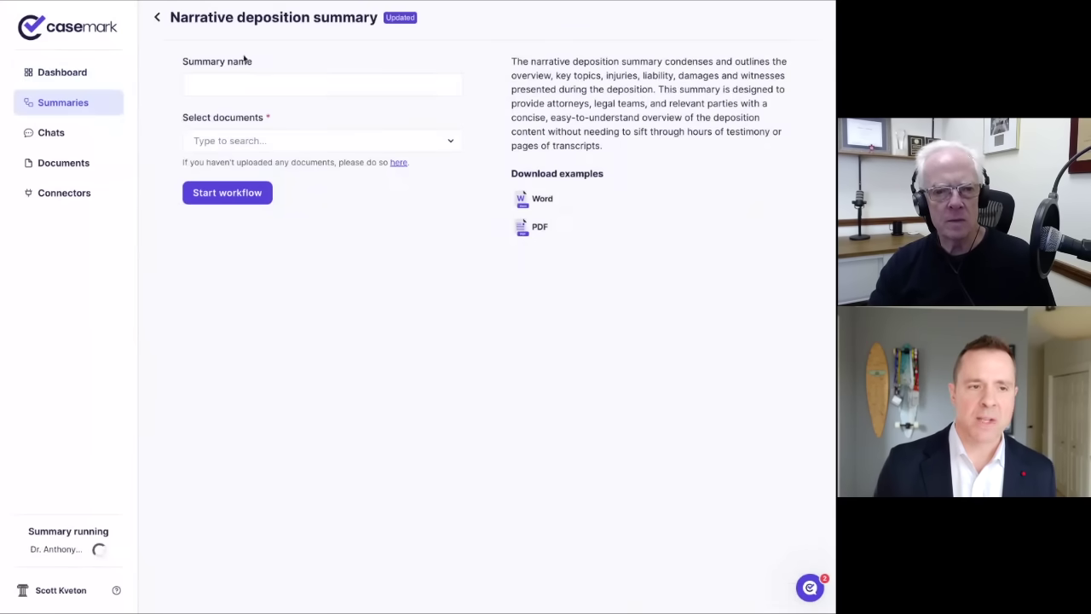
pyautogui.click(274, 142)
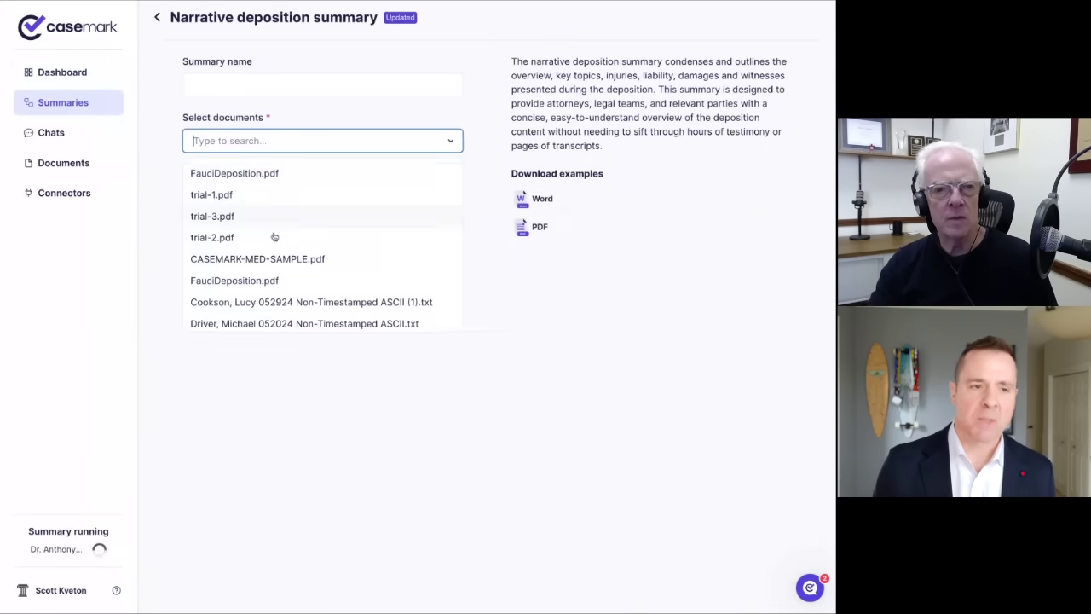
pyautogui.click(262, 175)
pyautogui.click(234, 195)
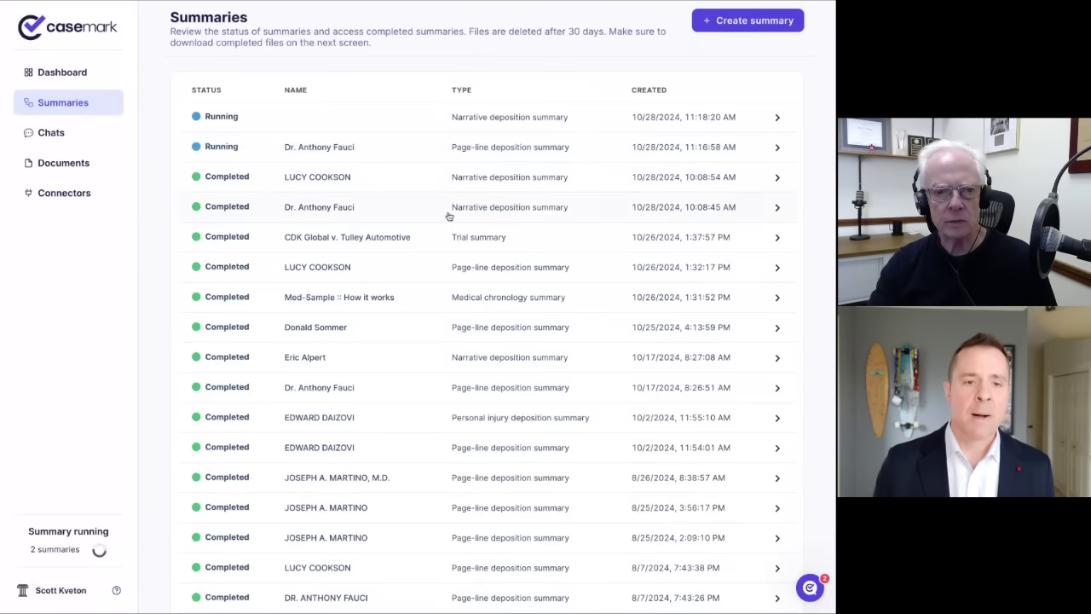
# Step: Read the completed Fauci narrative deposition summary through page 5, and return to the dashboard
pyautogui.click(503, 212)
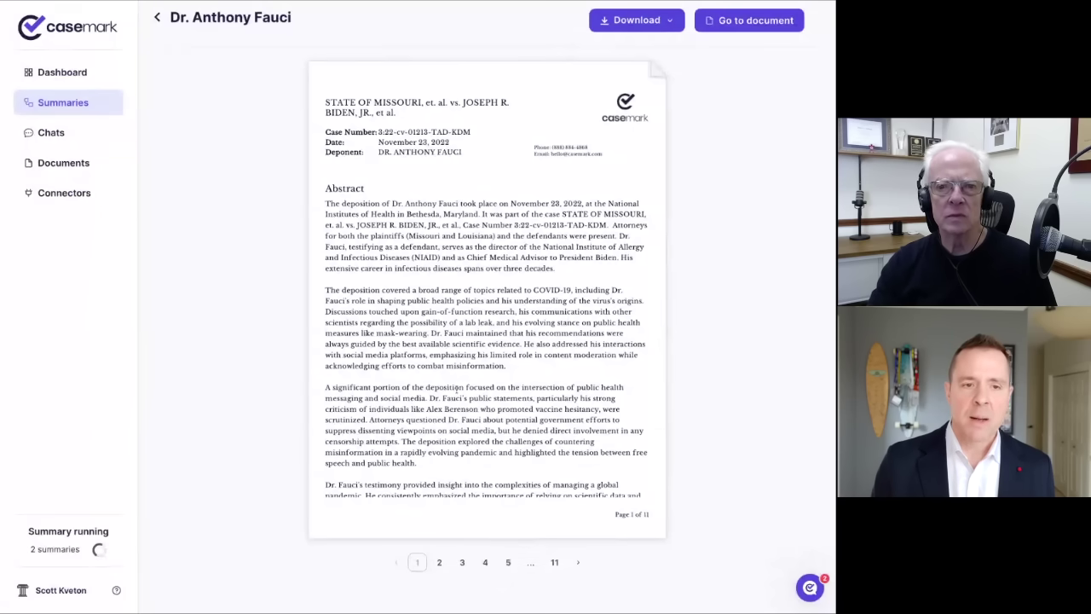
pyautogui.click(441, 559)
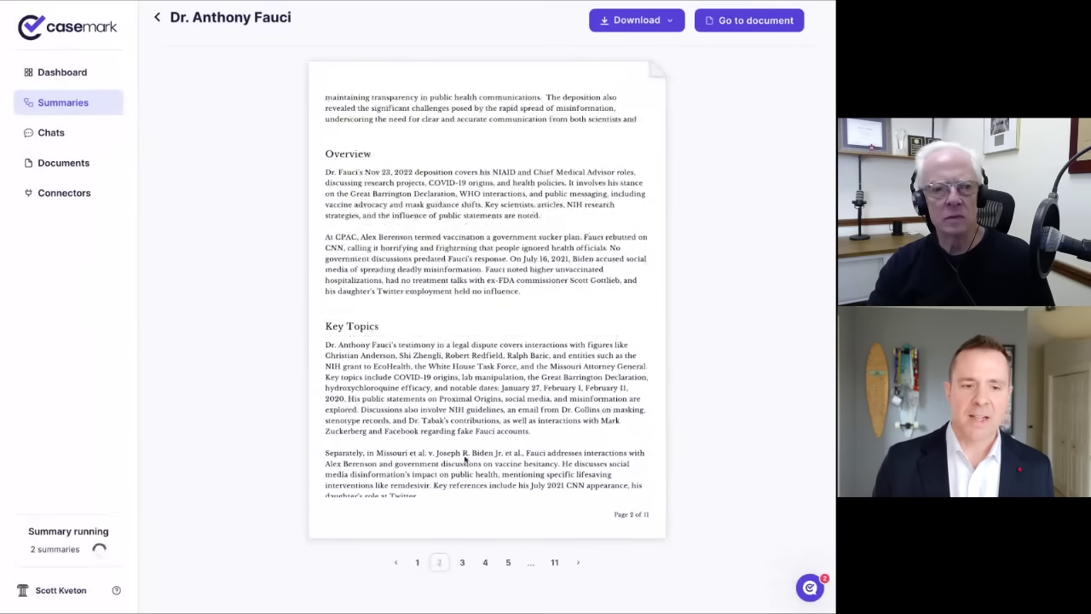
pyautogui.click(462, 562)
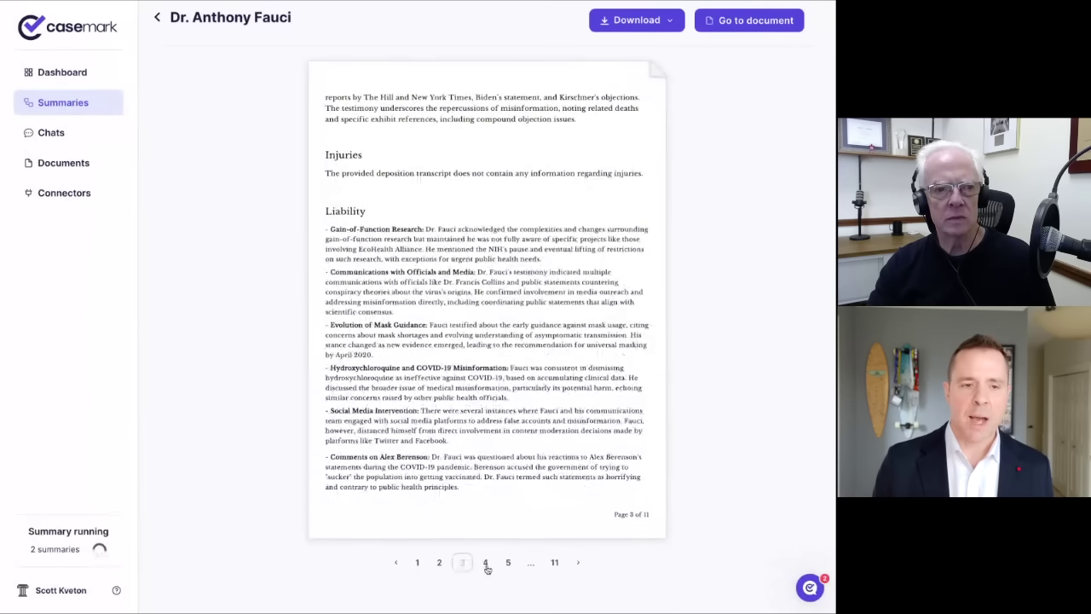
pyautogui.click(483, 562)
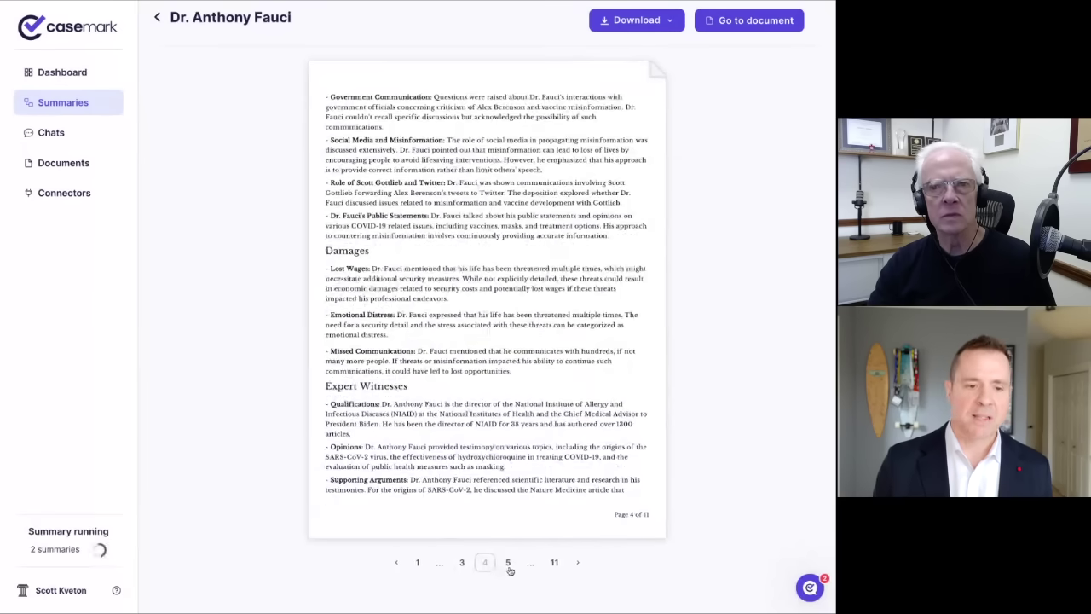
pyautogui.click(509, 564)
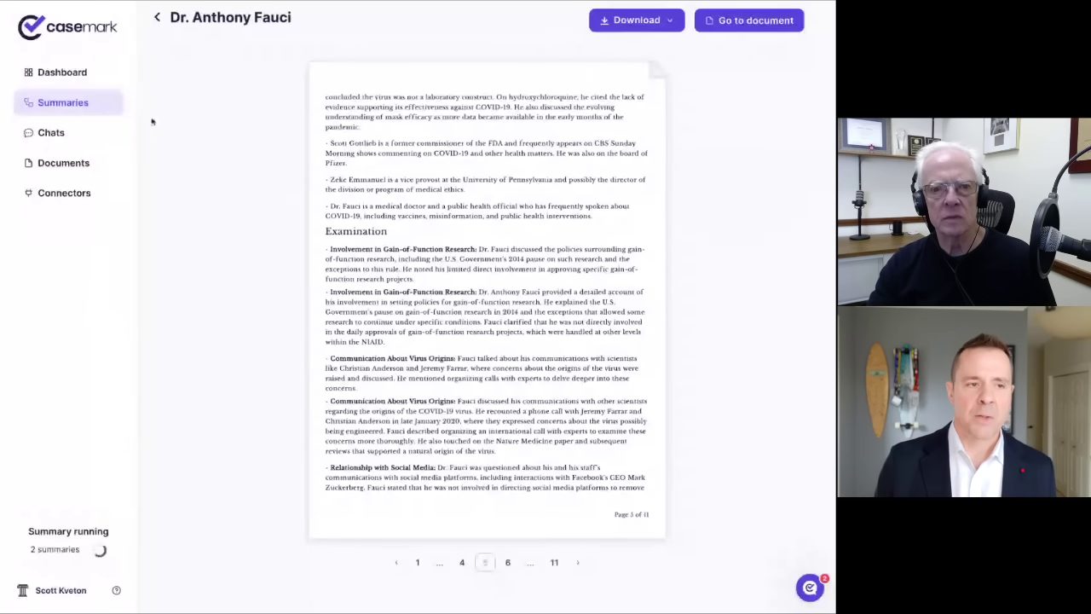
pyautogui.click(76, 79)
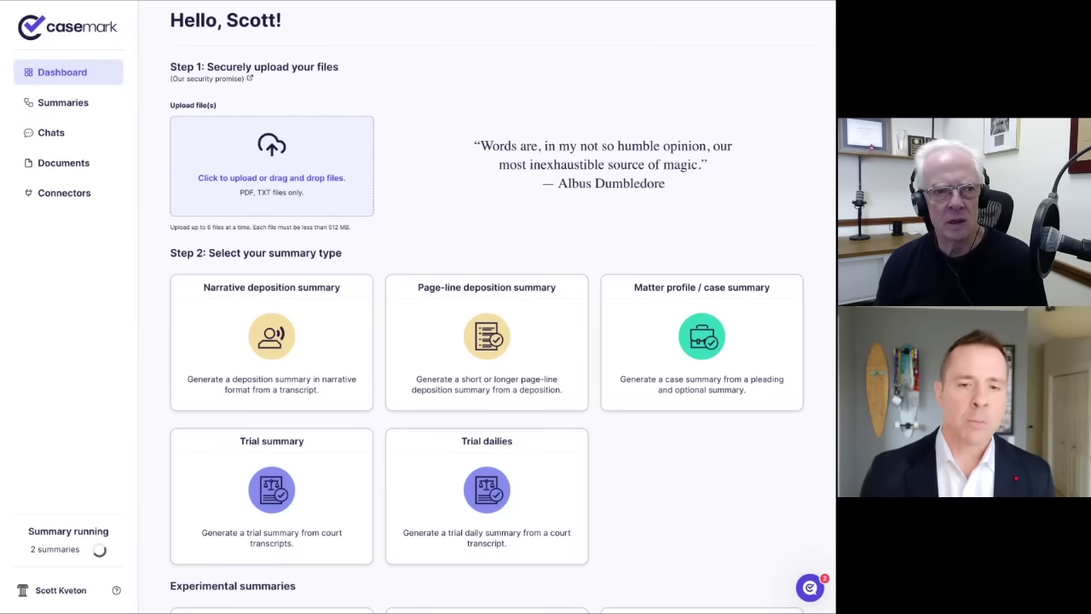
# Step: View the CaseMark Trust Center page on security controls and return to the dashboard
pyautogui.hotkey('ctrl', 'Tab')
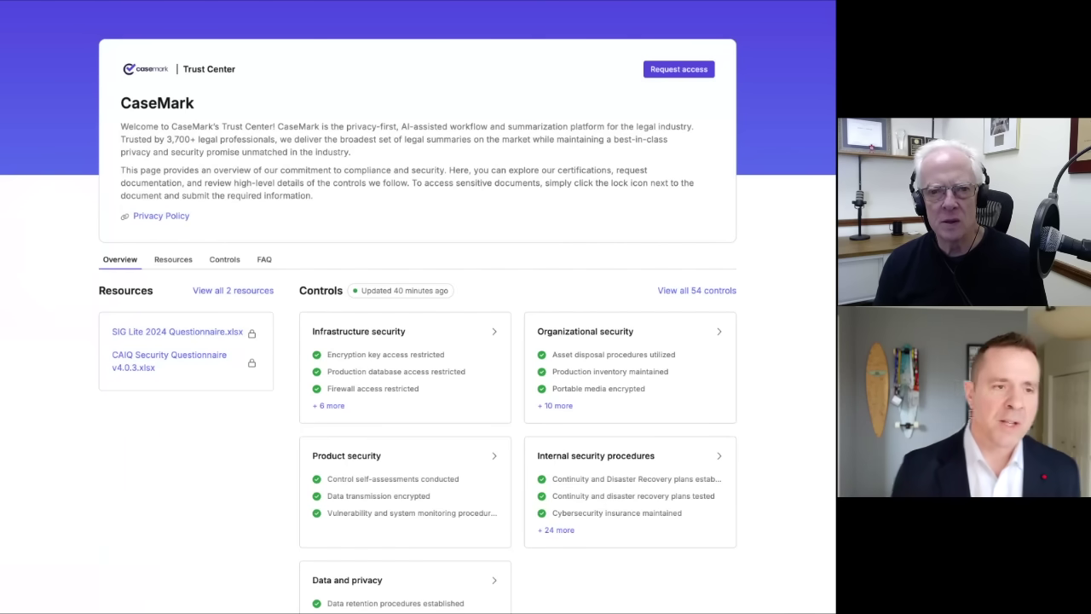
pyautogui.hotkey('ctrl', 'Tab')
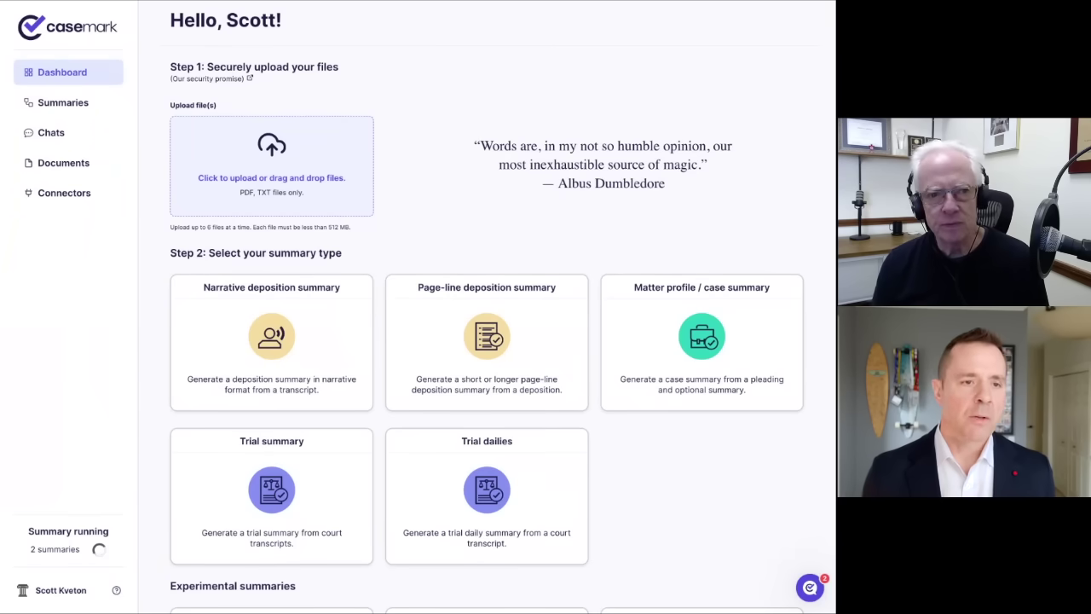
# Step: Look over the available summary types, including the experimental ones, and dismiss the automated support message
pyautogui.scroll(-2, 318, 165)
pyautogui.scroll(-2, 312, 165)
pyautogui.scroll(2, 336, 199)
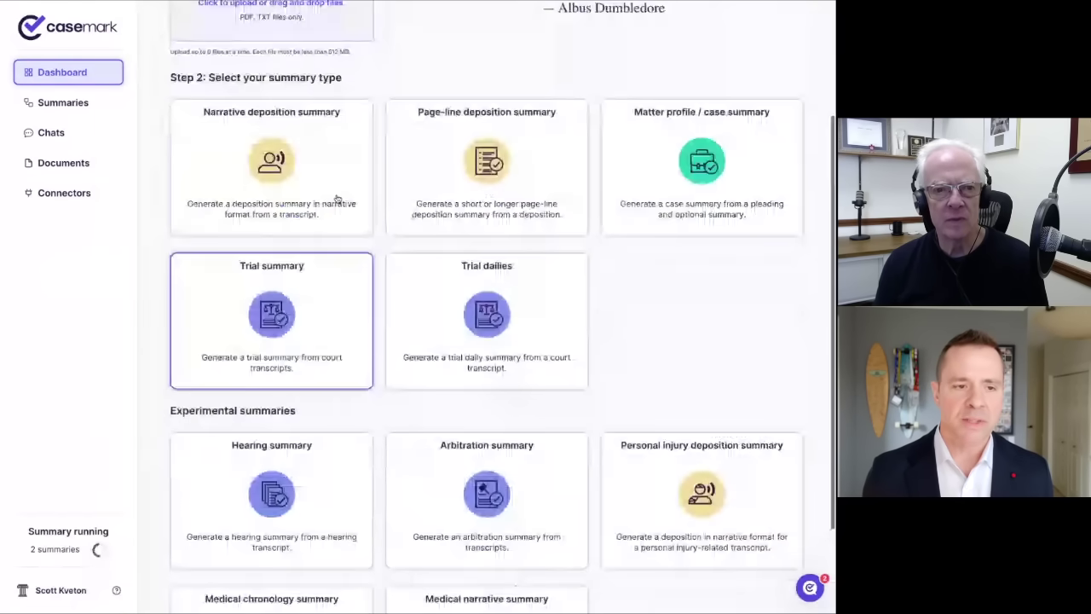
pyautogui.scroll(2, 336, 200)
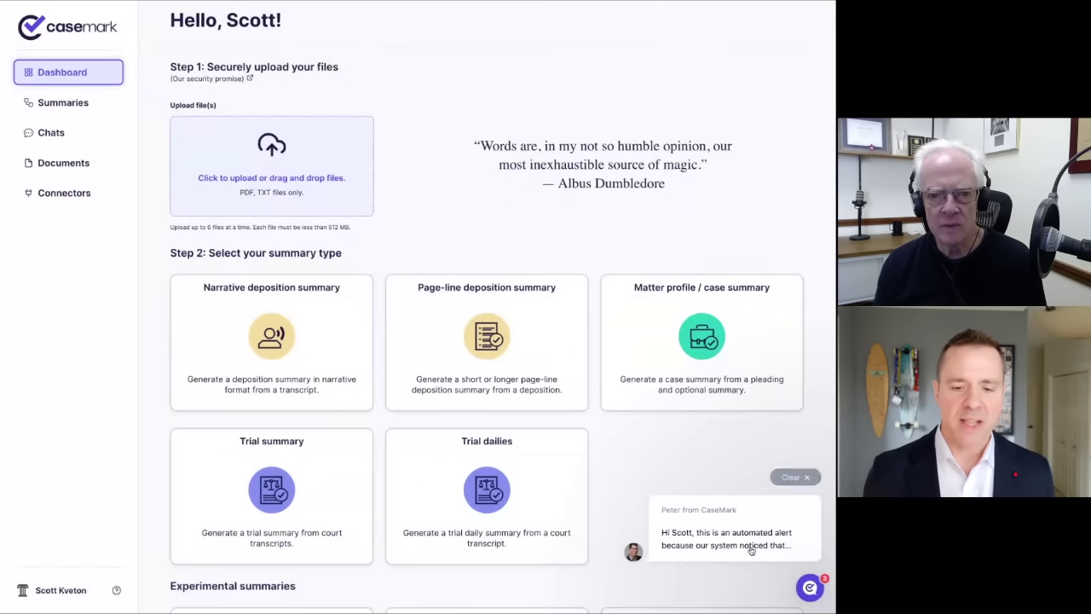
pyautogui.click(791, 477)
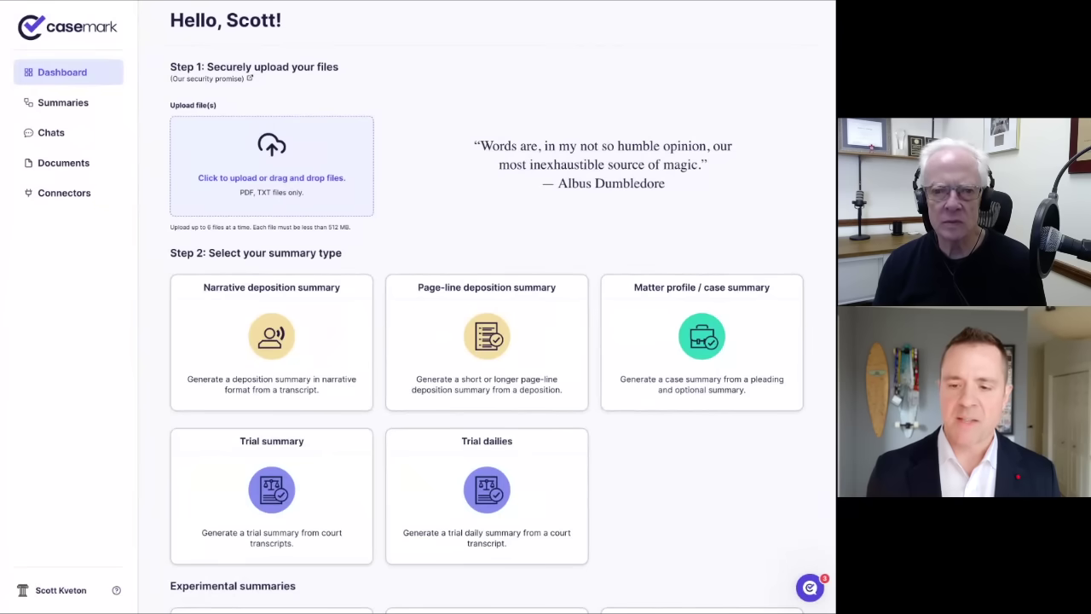
# Step: Upload trial-1.pdf, trial-2.pdf and trial-3.pdf, and start a trial summary workflow on them with a Shorter (10:1) pageline summary and hyperlinked transcript appended
pyautogui.moveTo(832, 187); pyautogui.dragTo(324, 185)
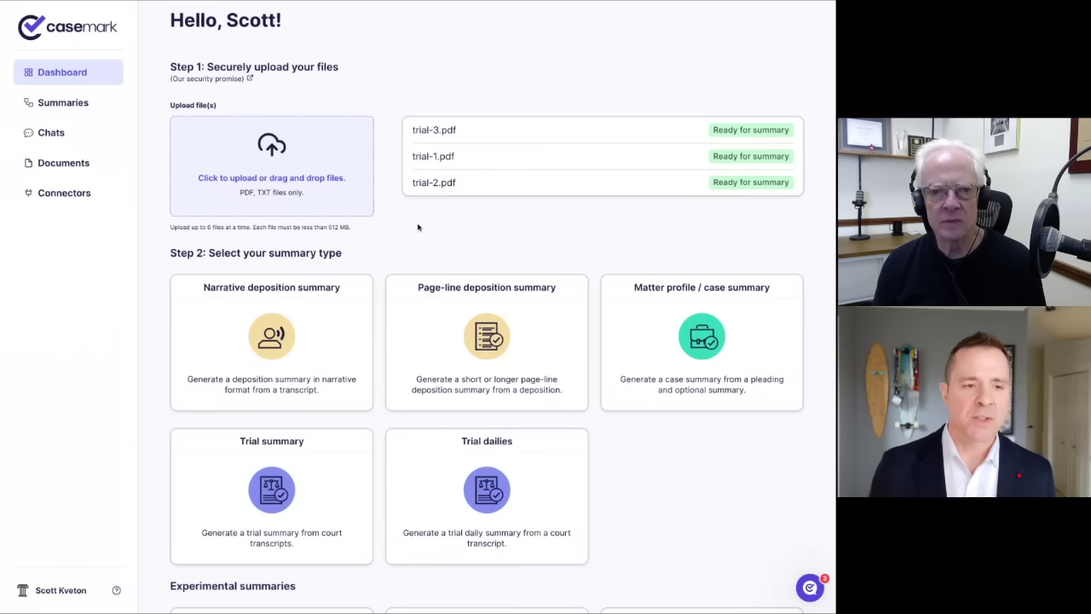
pyautogui.click(290, 508)
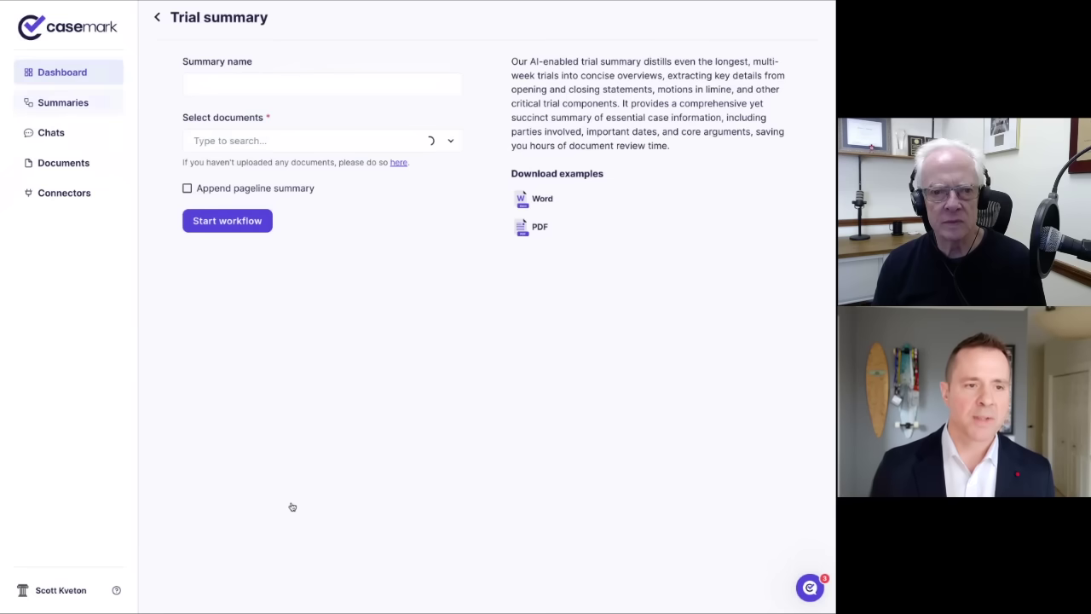
pyautogui.click(213, 140)
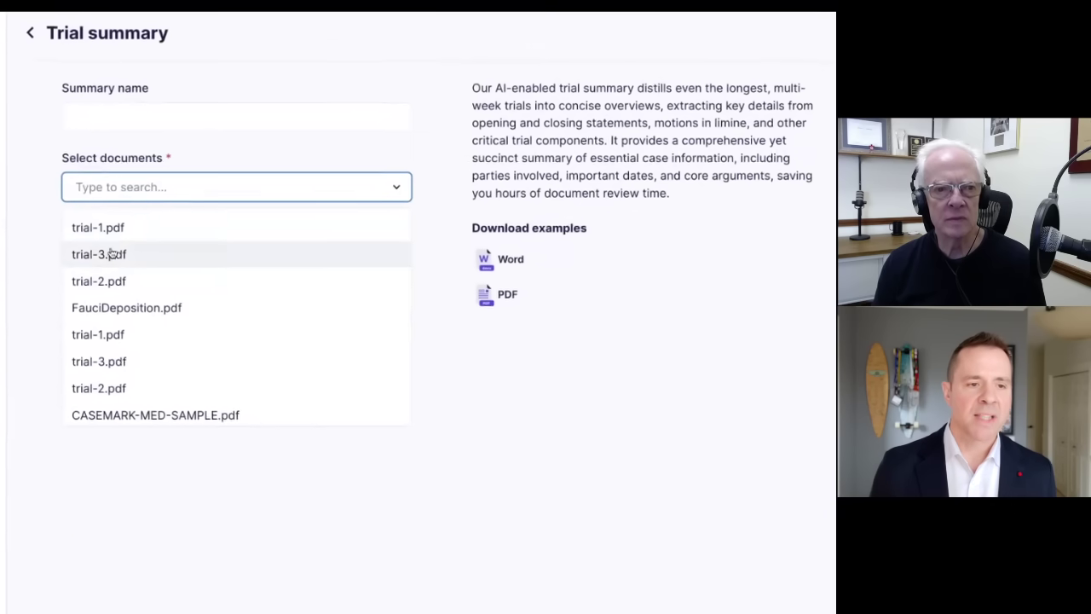
pyautogui.click(219, 171)
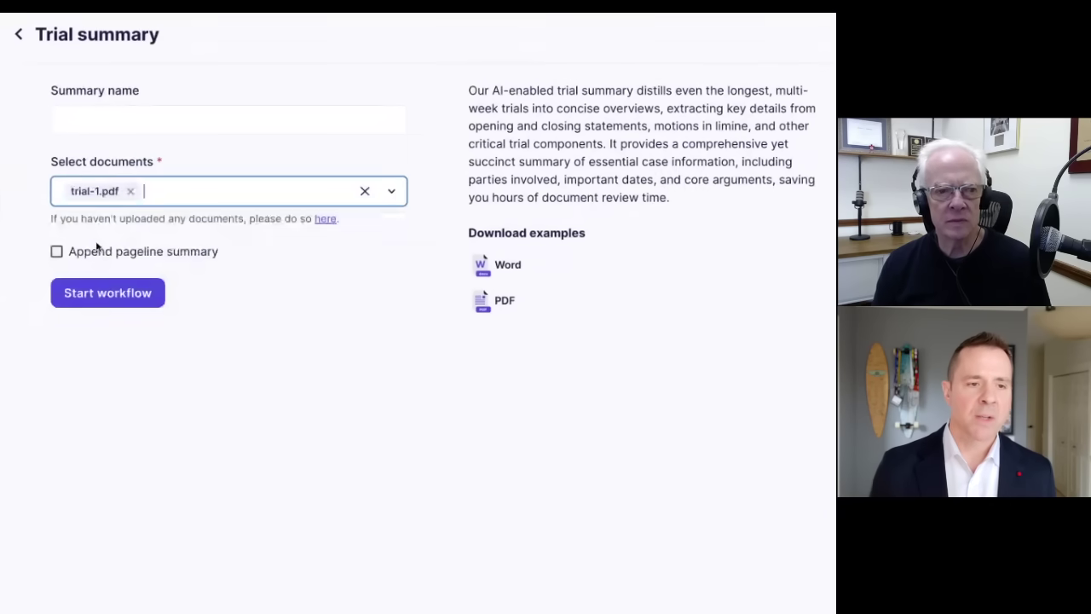
pyautogui.click(168, 195)
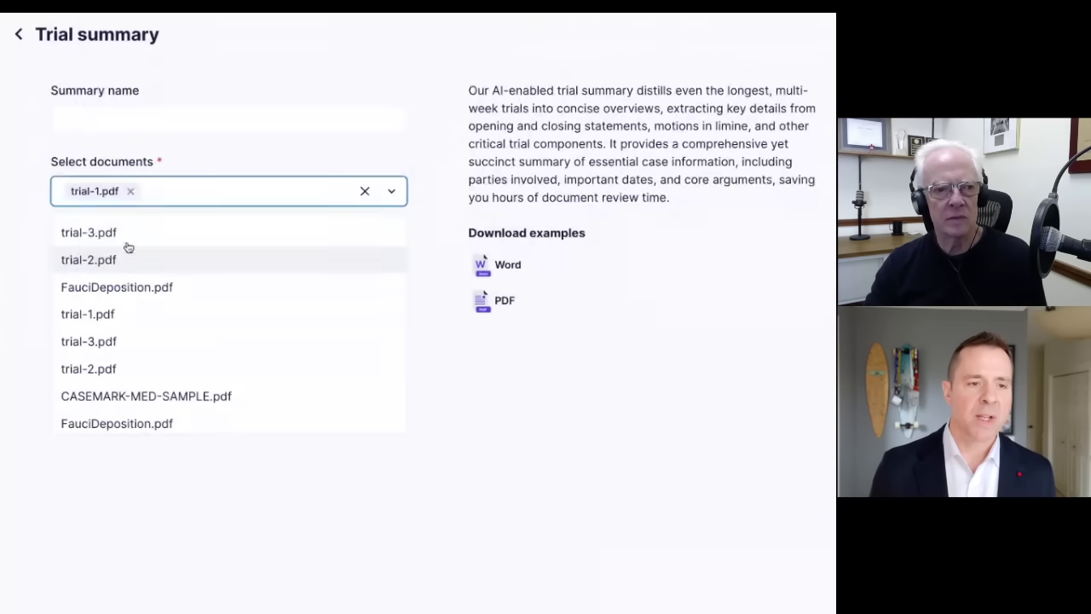
pyautogui.click(145, 231)
pyautogui.click(176, 196)
pyautogui.click(149, 232)
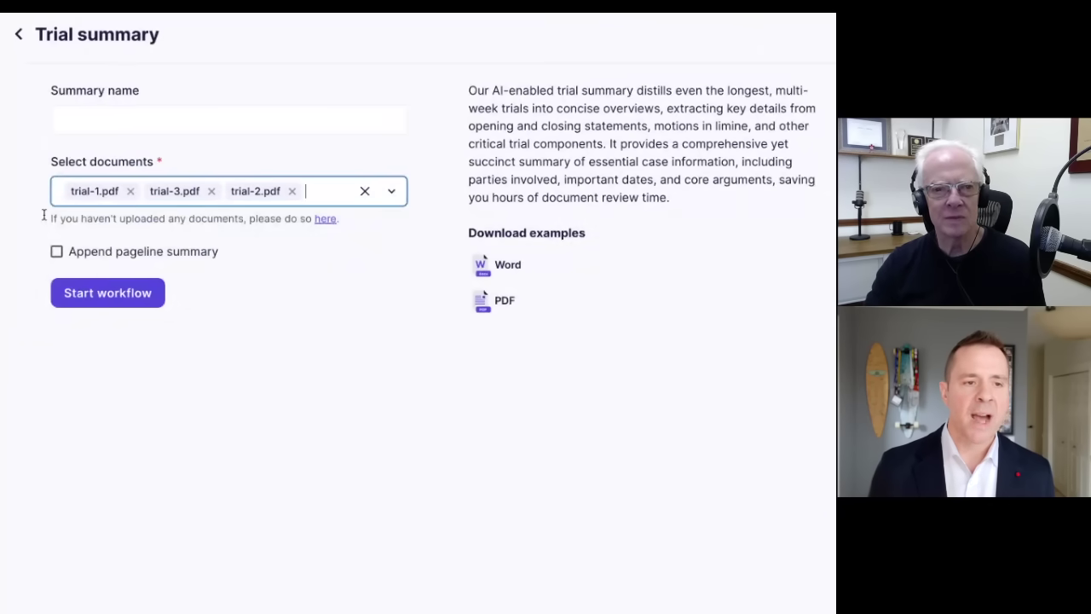
pyautogui.click(89, 253)
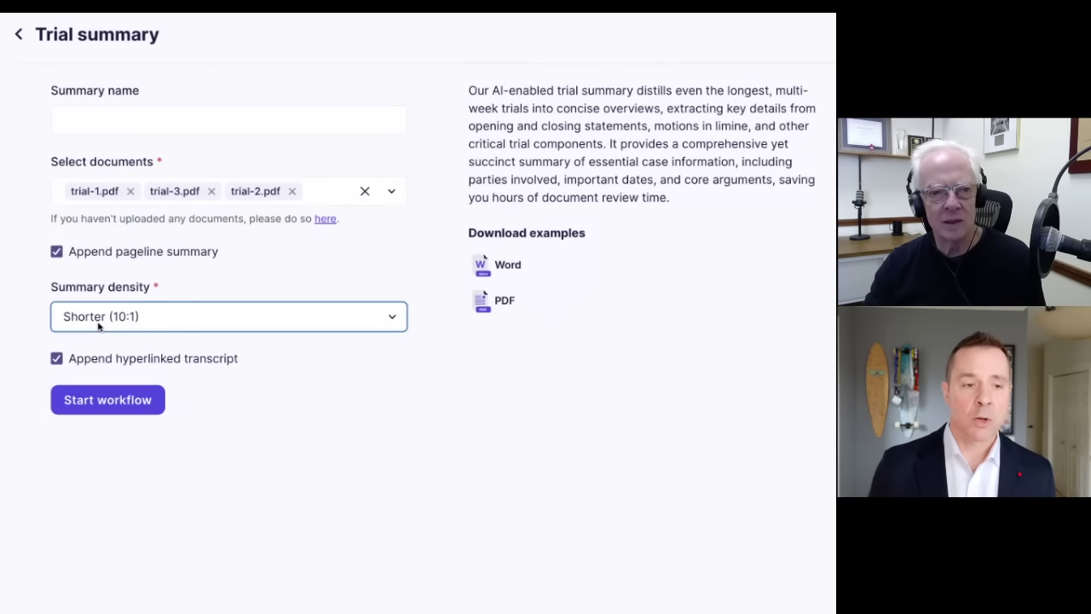
pyautogui.click(122, 398)
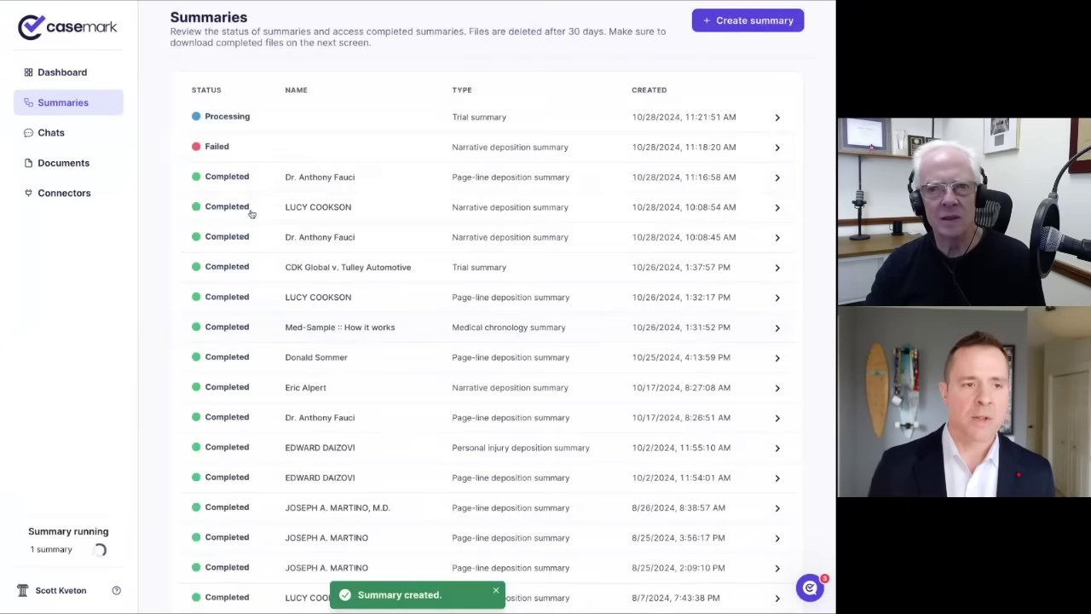
# Step: Read the completed CDK Global v. Tulley Automotive trial summary through page 6, and return to the dashboard
pyautogui.click(333, 269)
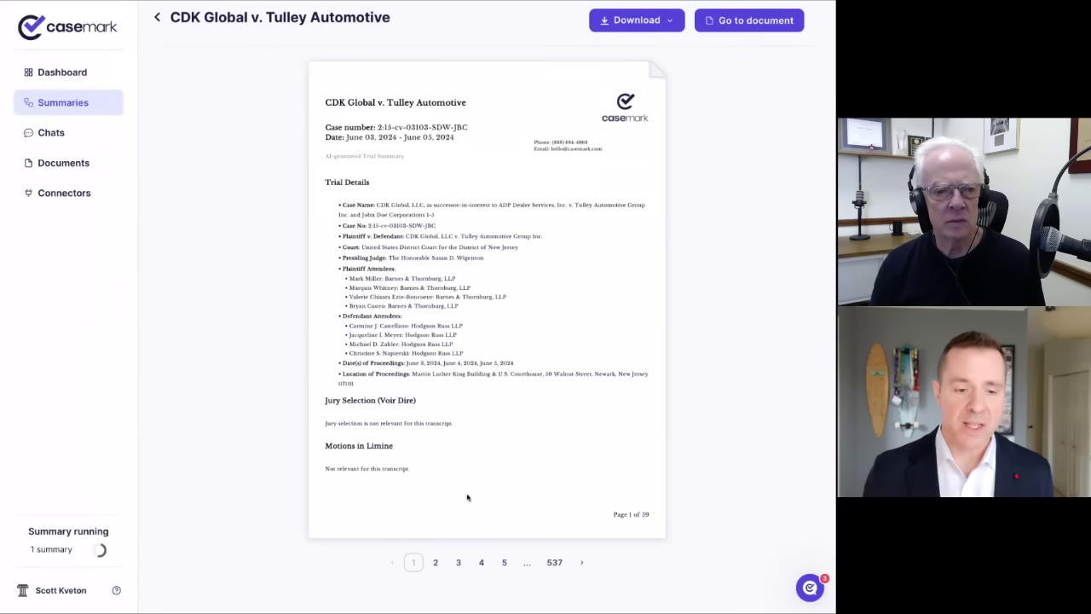
pyautogui.click(437, 563)
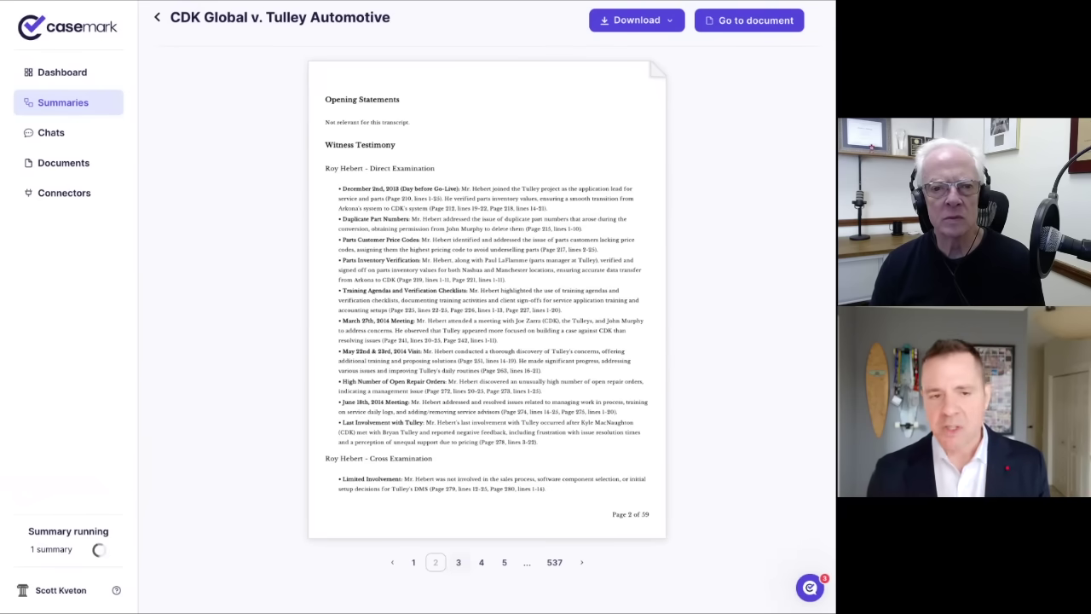
pyautogui.click(458, 562)
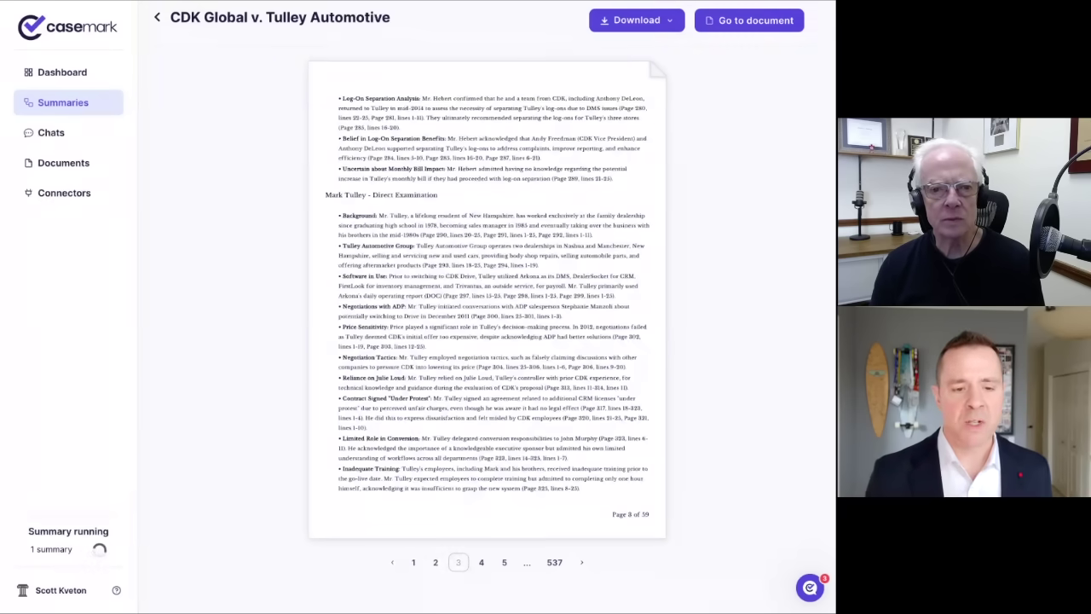
pyautogui.click(480, 562)
pyautogui.click(504, 562)
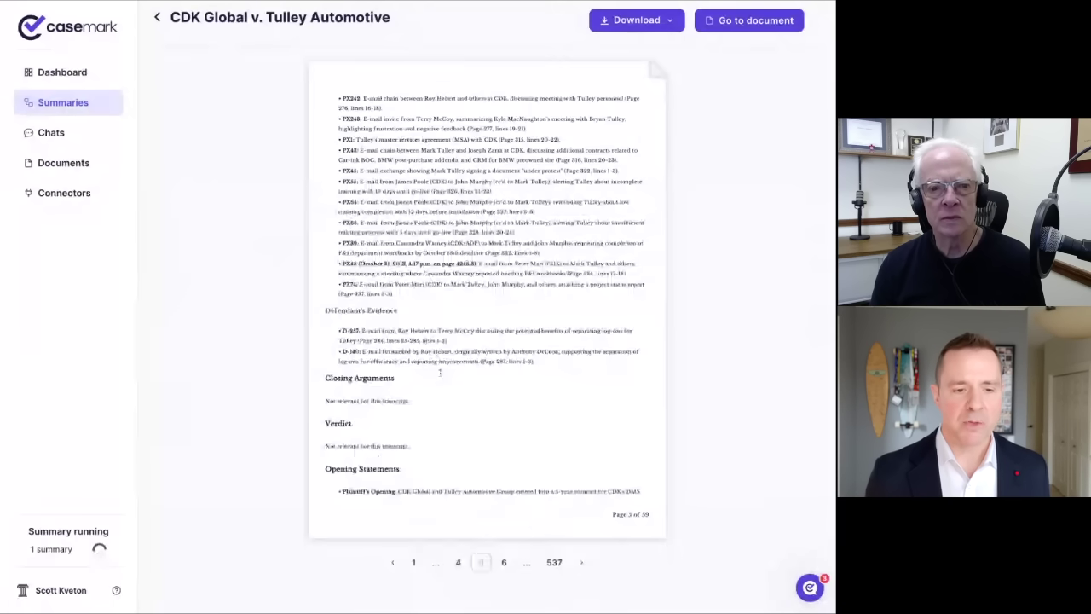
pyautogui.click(504, 561)
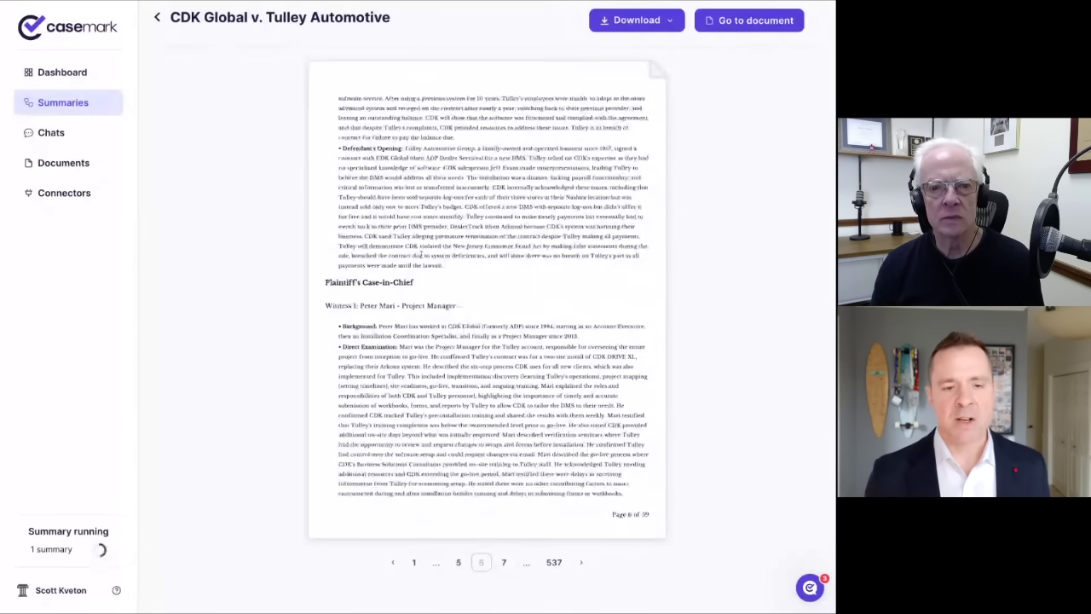
pyautogui.click(414, 562)
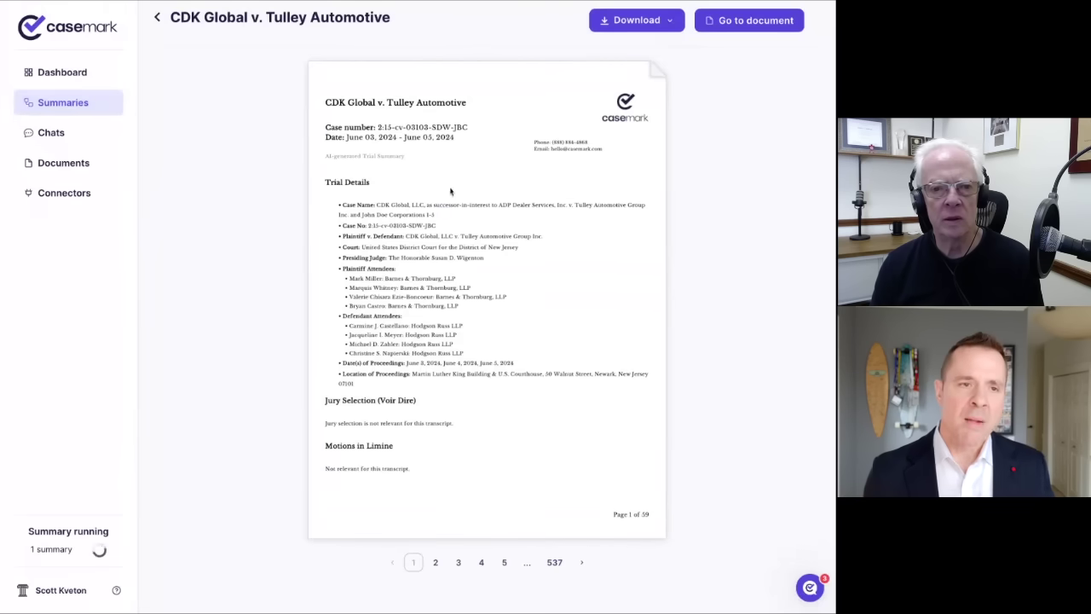
pyautogui.click(157, 16)
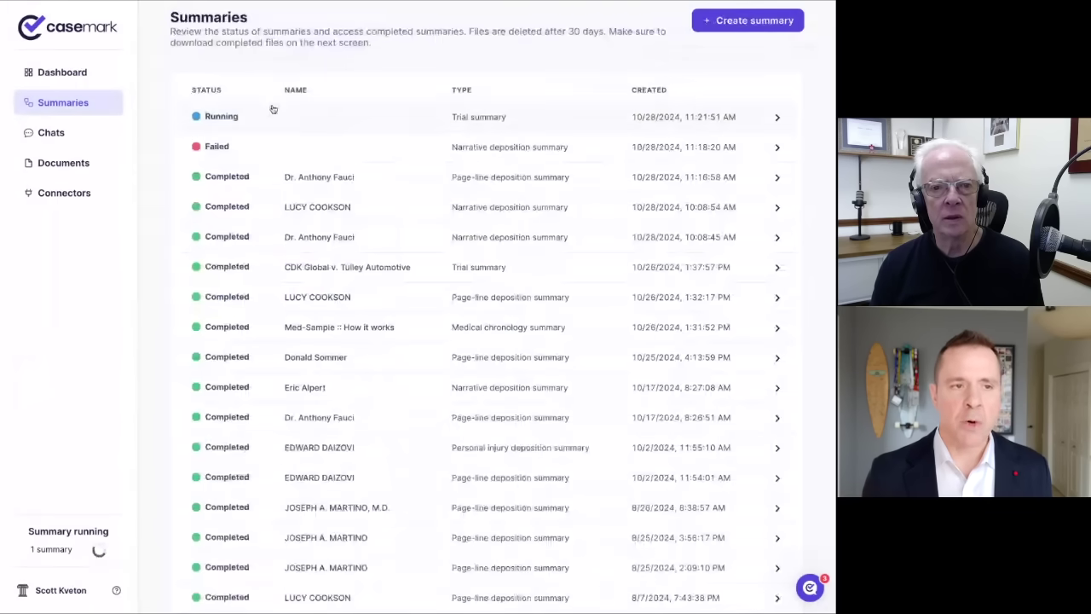
pyautogui.click(62, 75)
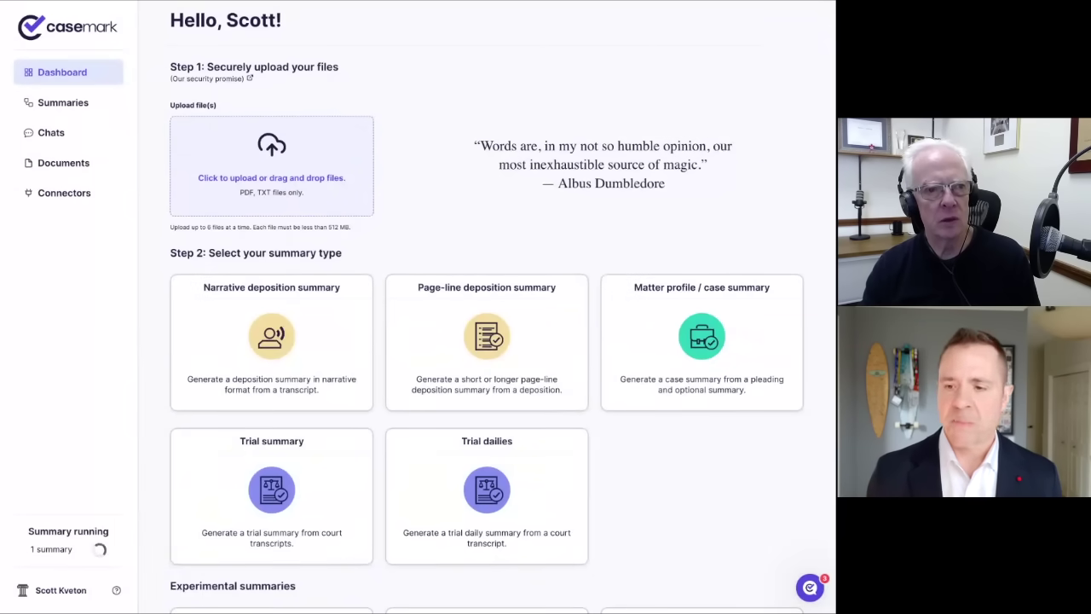
# Step: Upload CASEMARK-MED-SAMPLE.pdf and start a medical chronology summary workflow on it with the summary name Example
pyautogui.press('Tab')
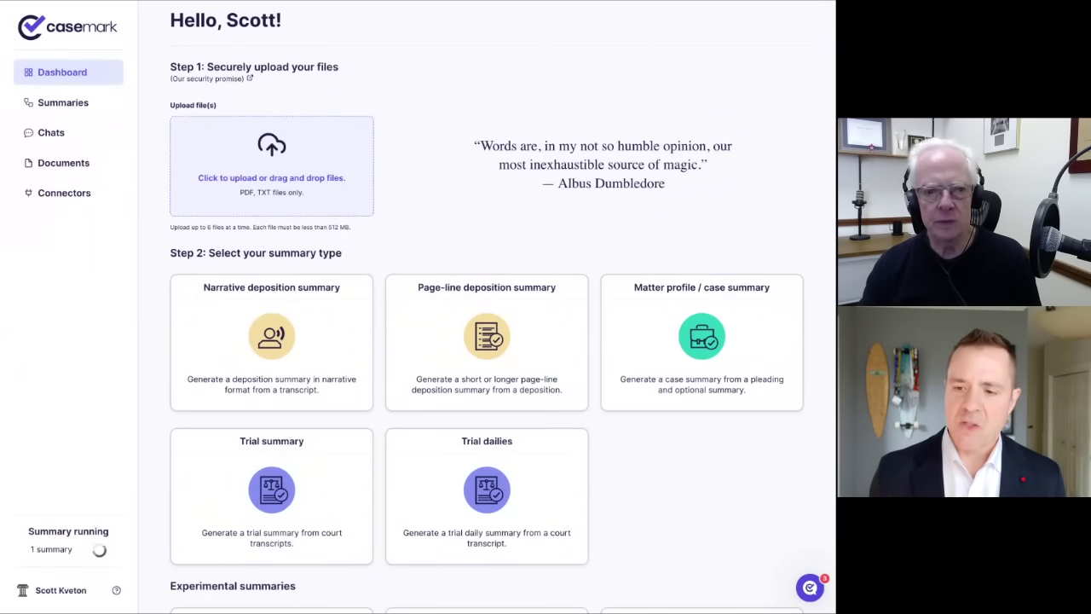
pyautogui.press('Return')
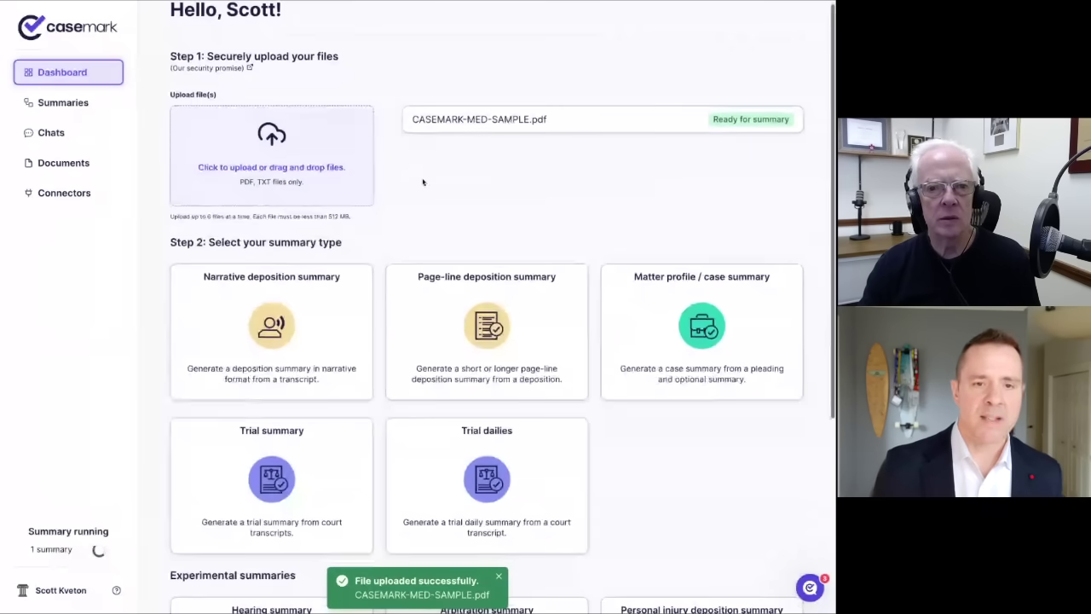
pyautogui.scroll(-4, 409, 198)
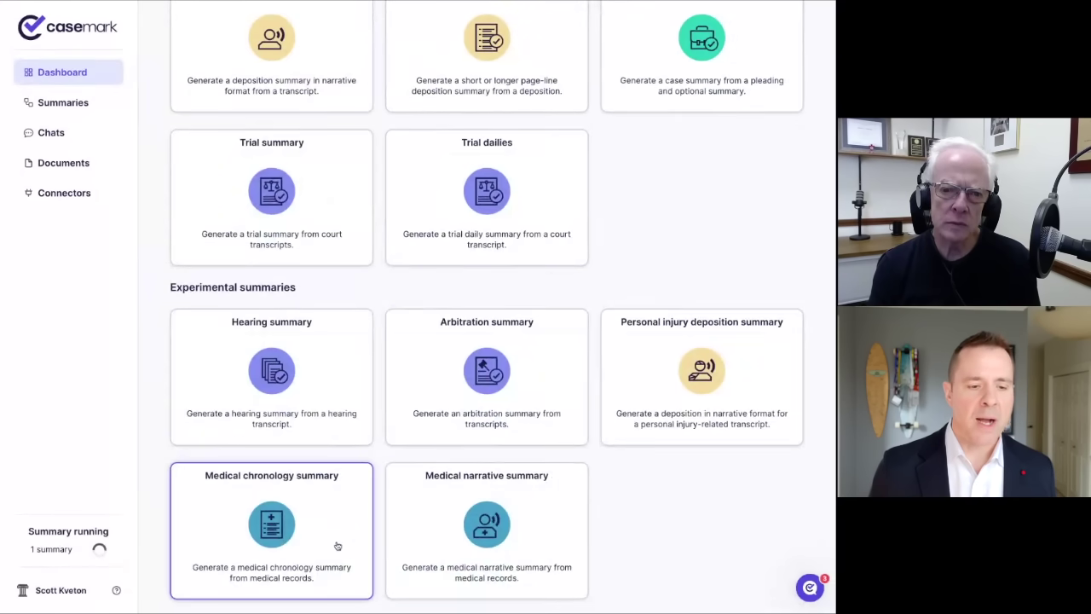
pyautogui.click(324, 515)
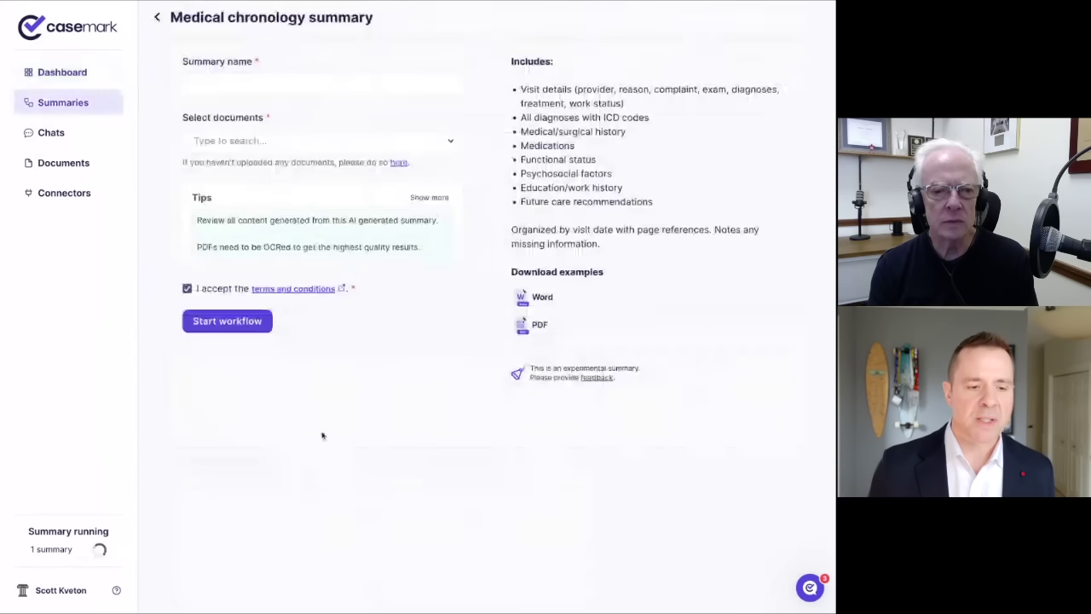
pyautogui.click(253, 143)
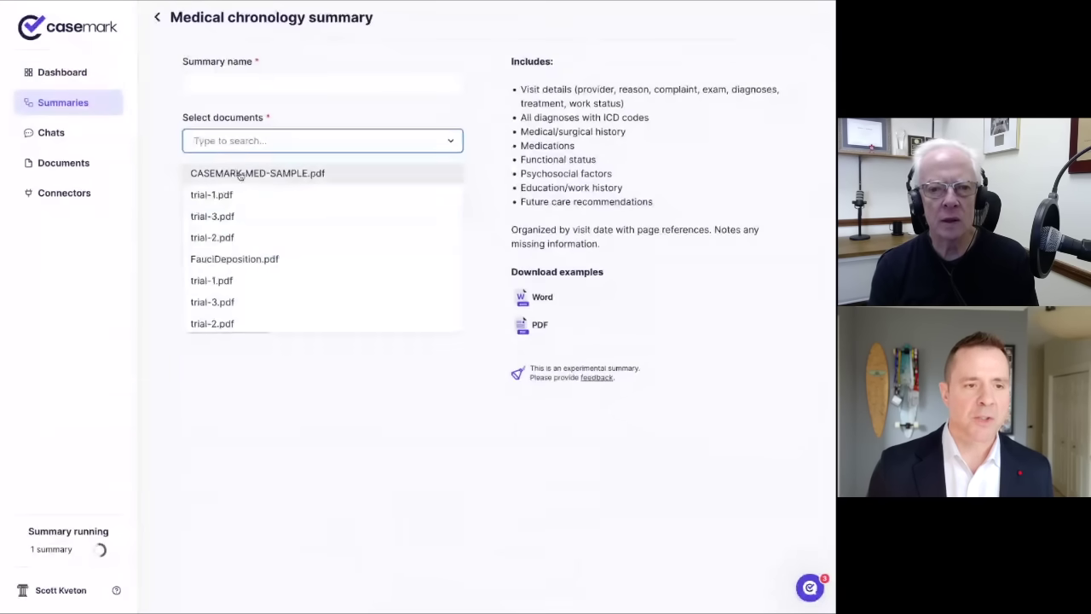
pyautogui.click(240, 173)
pyautogui.click(149, 155)
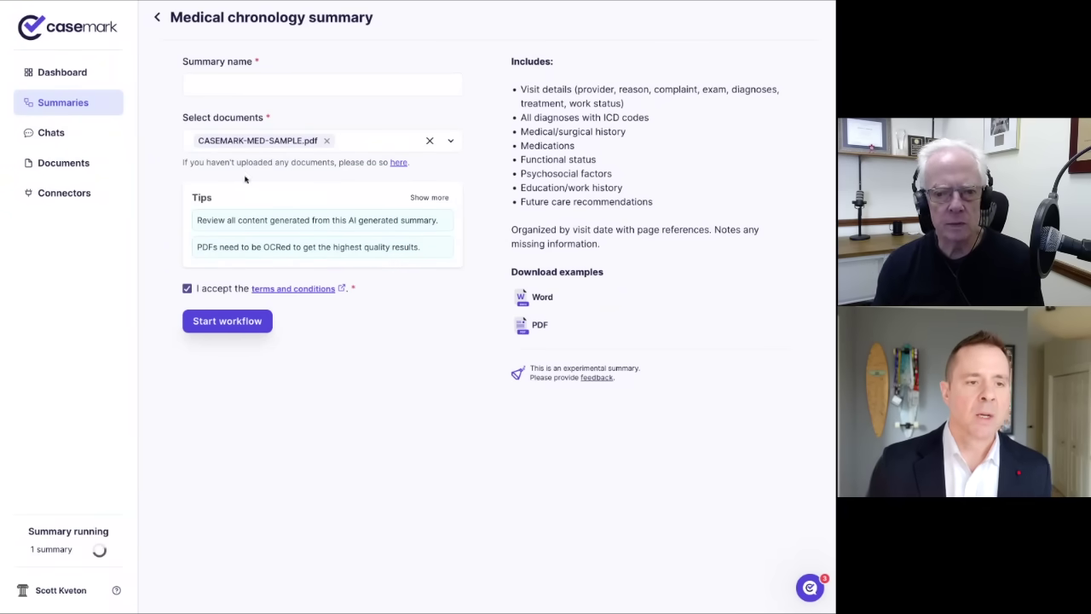
pyautogui.click(217, 81)
pyautogui.write('Example')
pyautogui.click(227, 321)
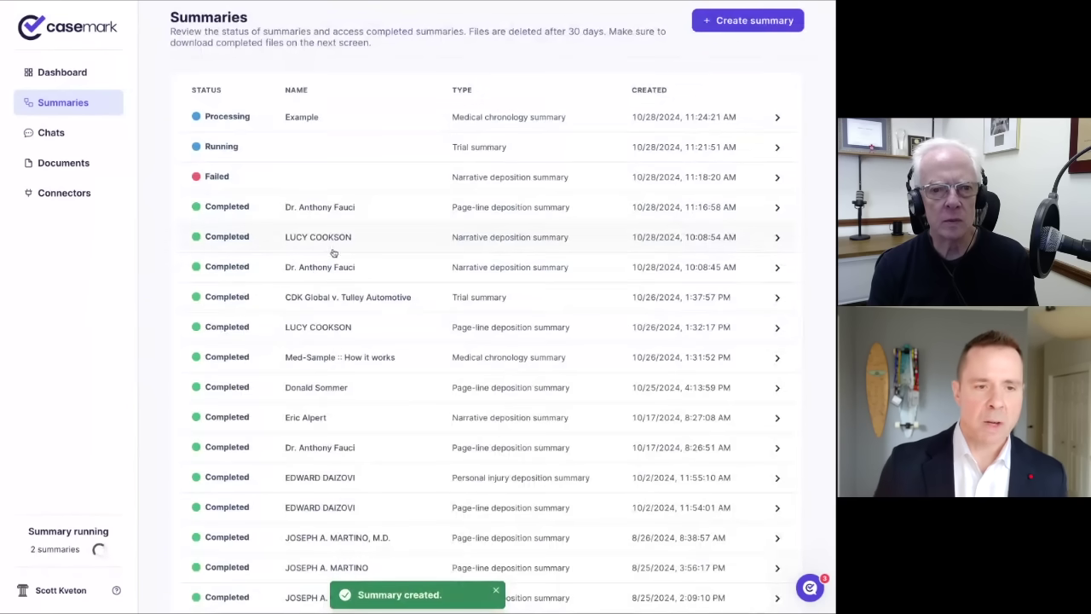
# Step: Read the completed "Med-Sample :: How it works" medical chronology summary through page 4, and return to the dashboard
pyautogui.click(333, 361)
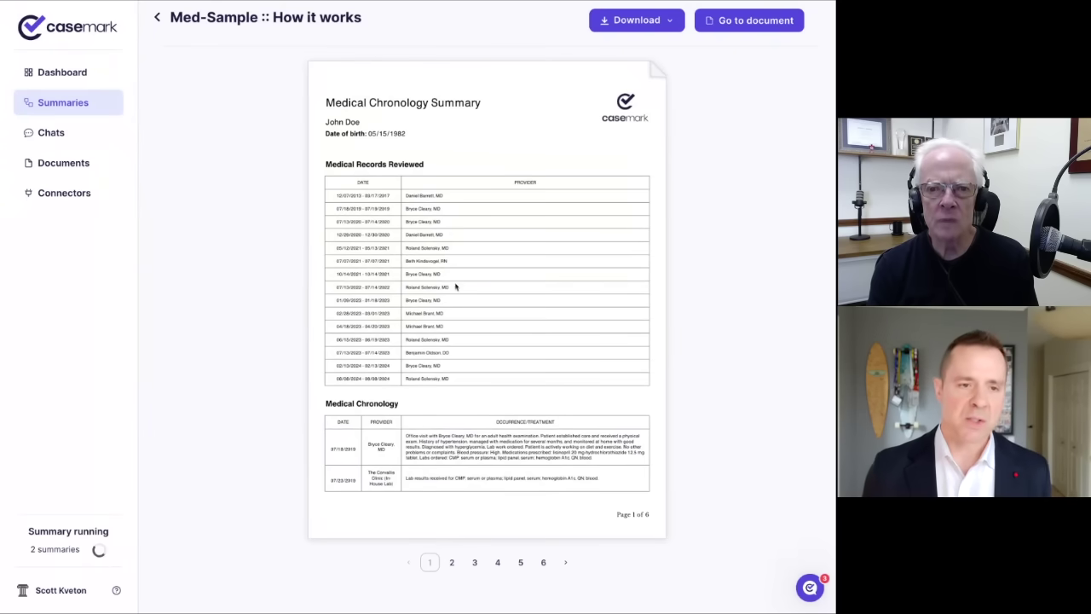
pyautogui.click(452, 562)
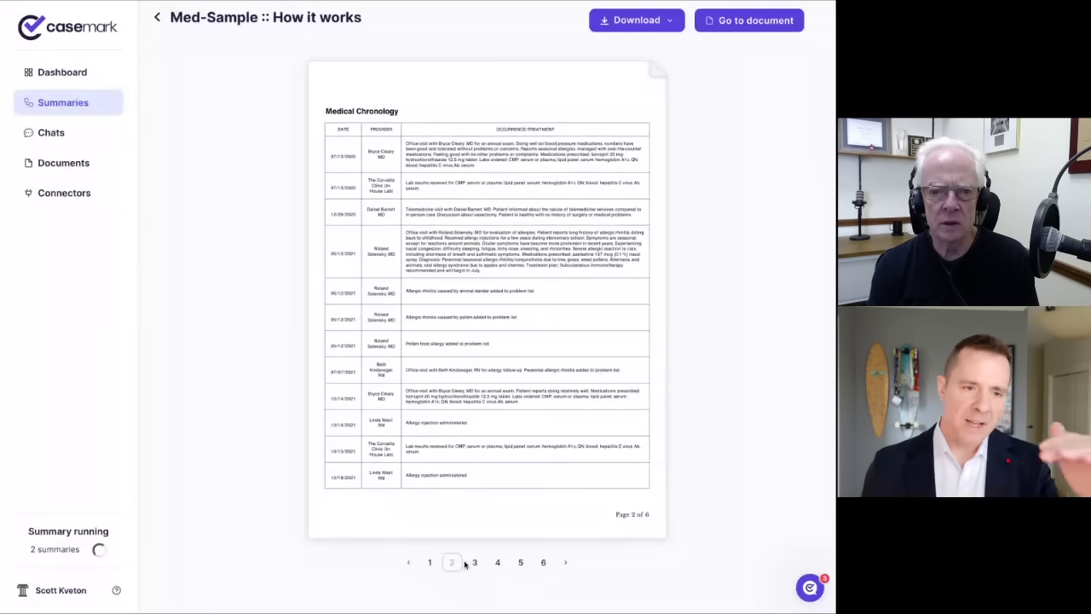
pyautogui.click(475, 563)
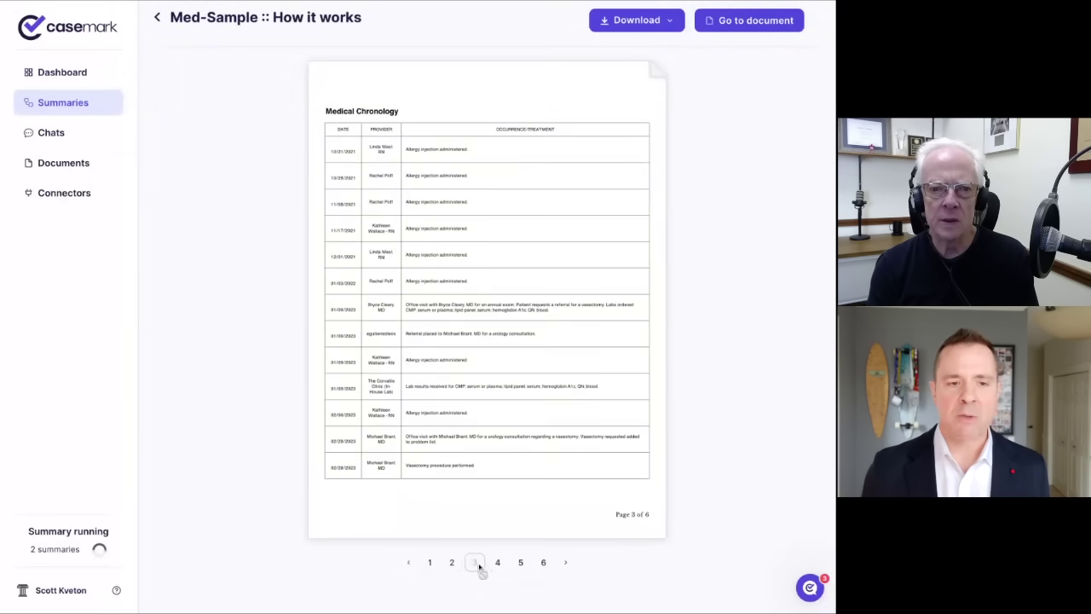
pyautogui.click(498, 563)
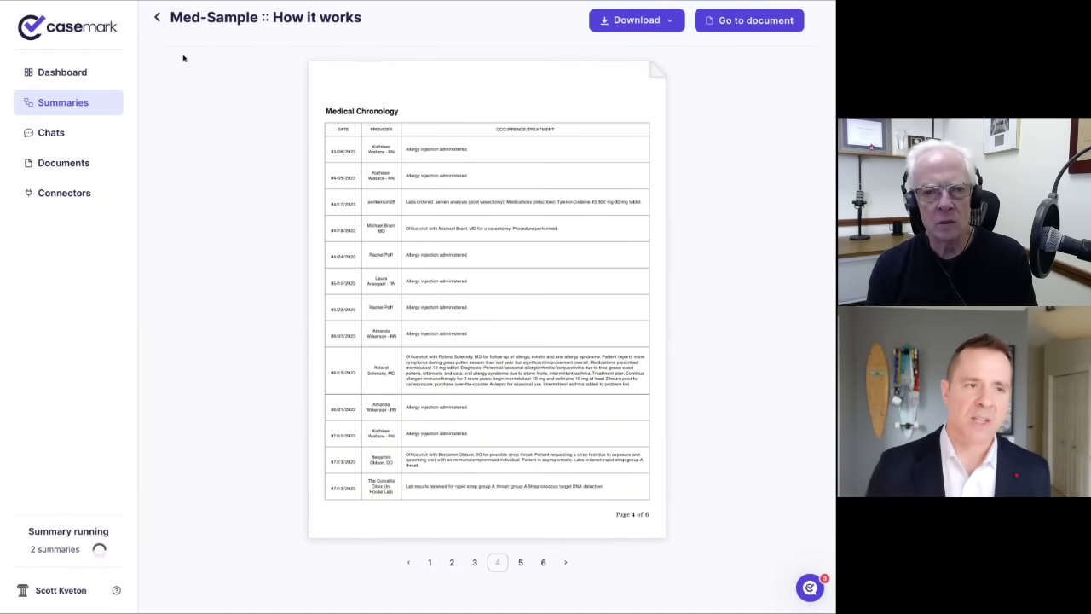
pyautogui.click(158, 18)
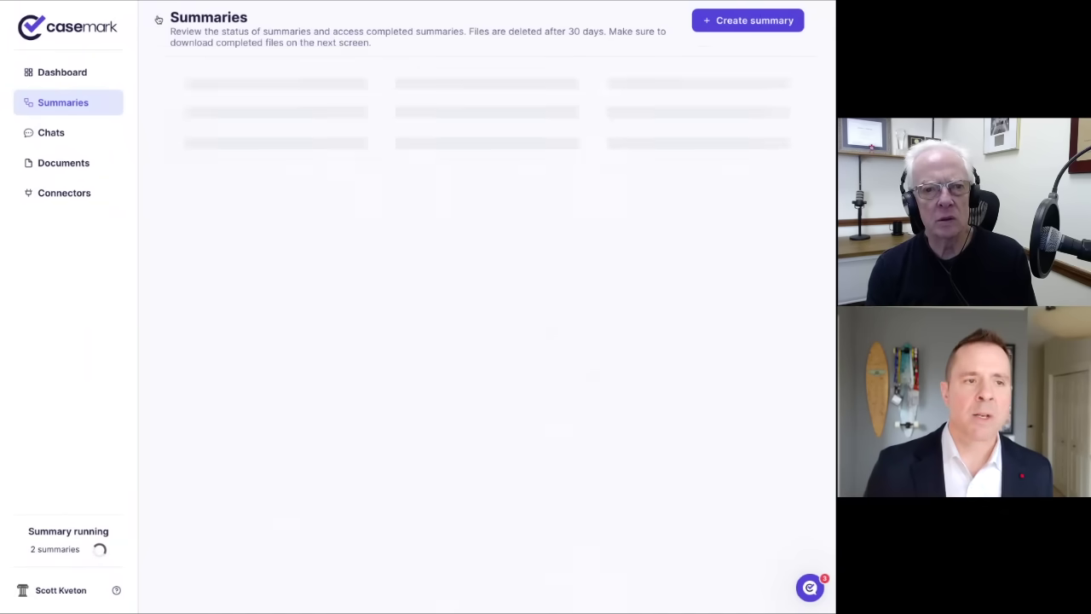
pyautogui.click(27, 73)
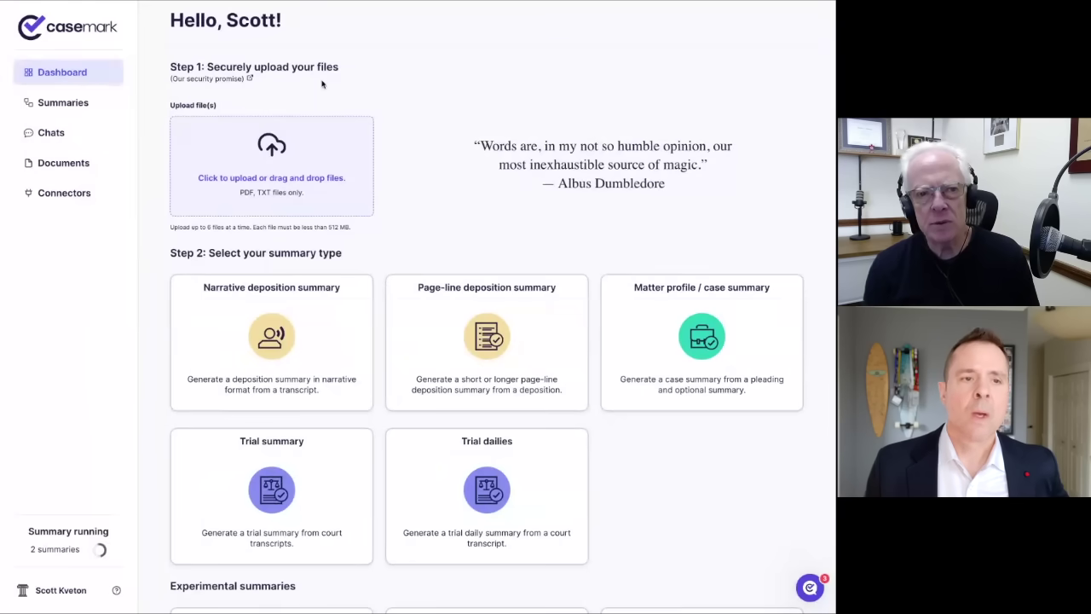
# Step: View the available connectors for importing documents from other sources, and return to the dashboard
pyautogui.click(70, 200)
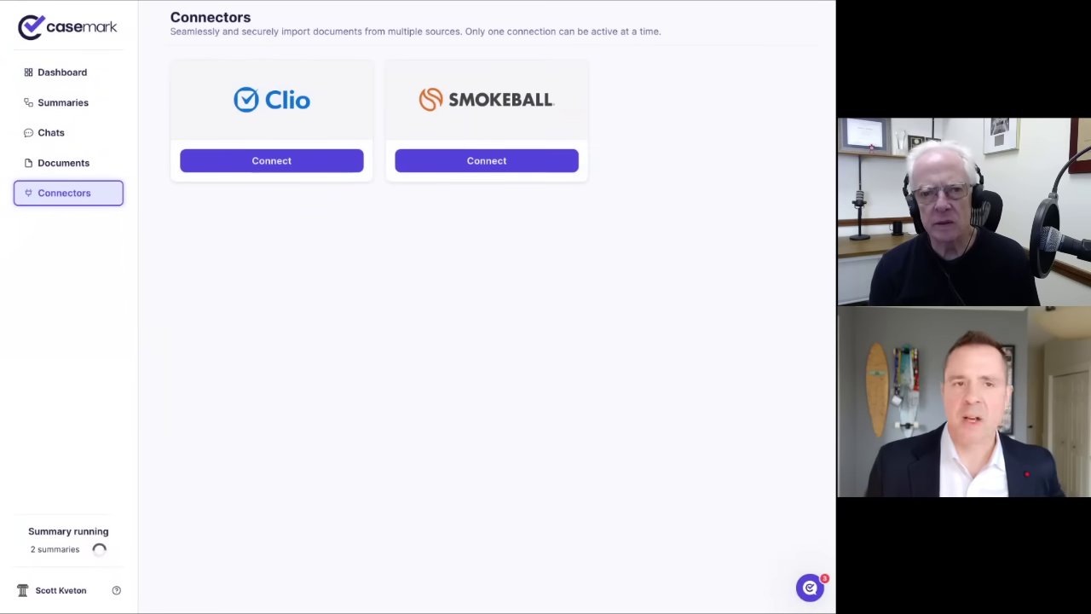
pyautogui.click(73, 73)
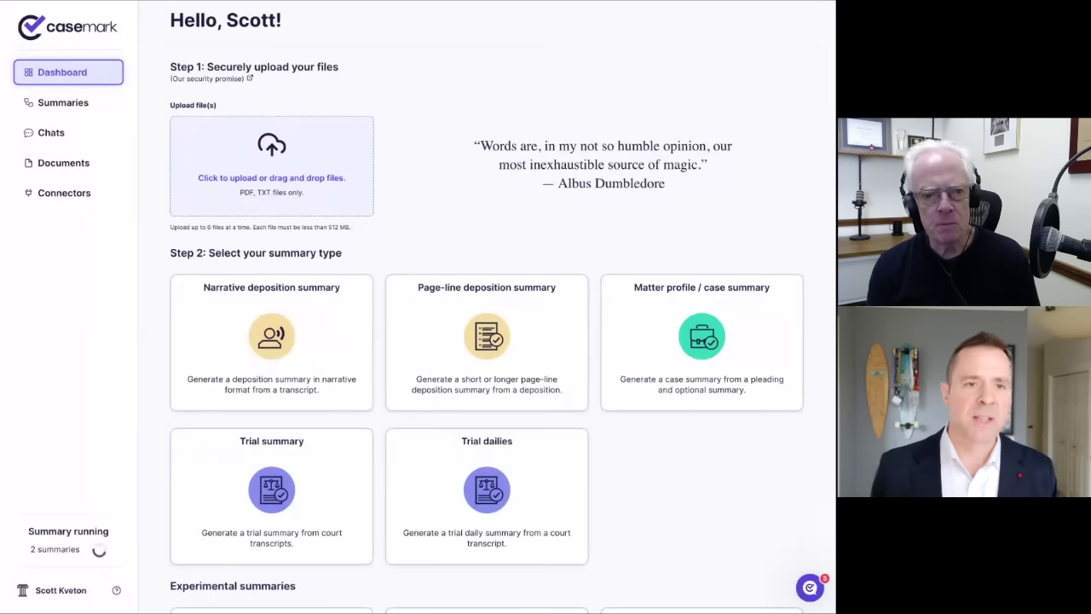
pyautogui.click(496, 126)
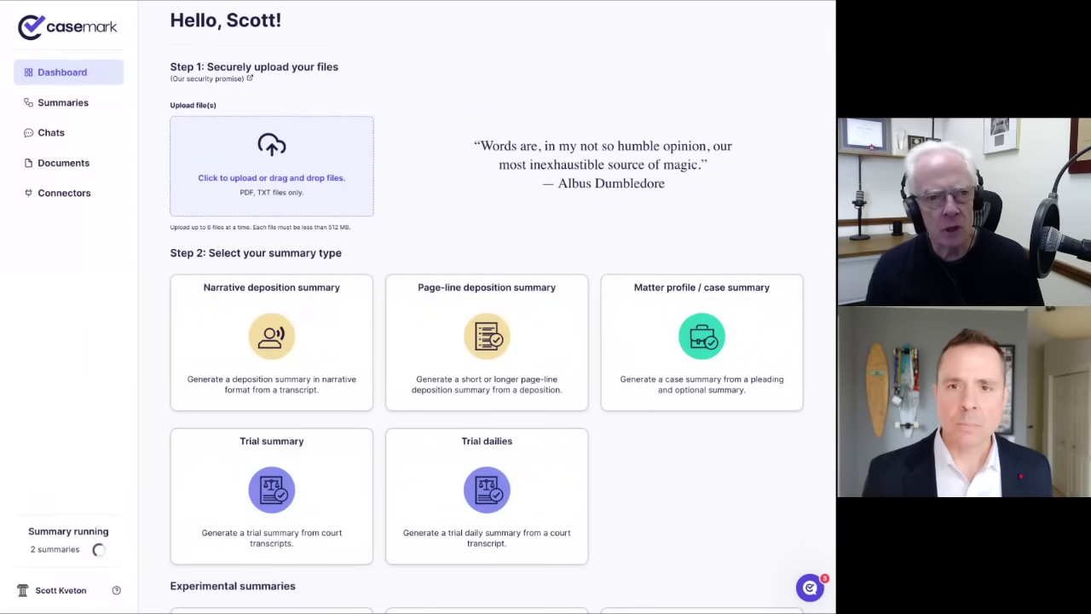